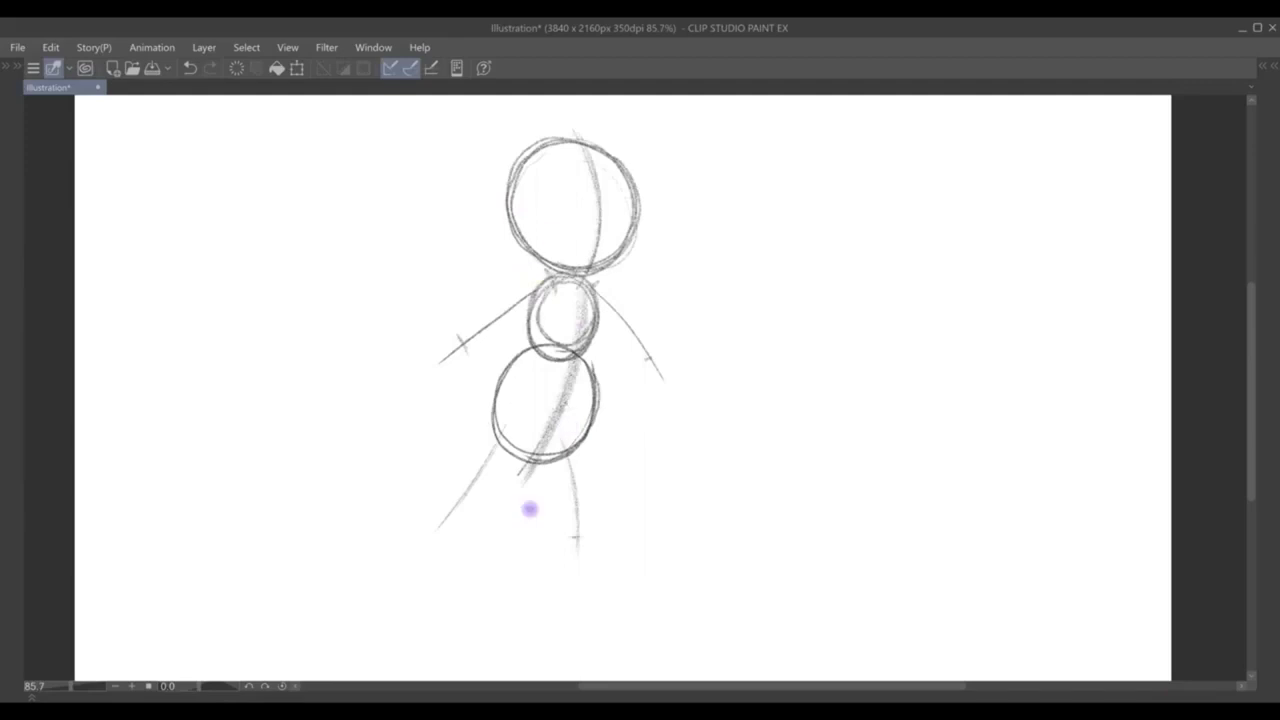
# Sketch the arms as elongated ovals with wrist circles and simple hands, and add the curved eye line across the head.
pyautogui.moveTo(598, 292); pyautogui.dragTo(466, 342)
pyautogui.moveTo(548, 282); pyautogui.dragTo(466, 337)
pyautogui.moveTo(652, 362); pyautogui.dragTo(660, 371)
pyautogui.moveTo(458, 340); pyautogui.dragTo(455, 356)
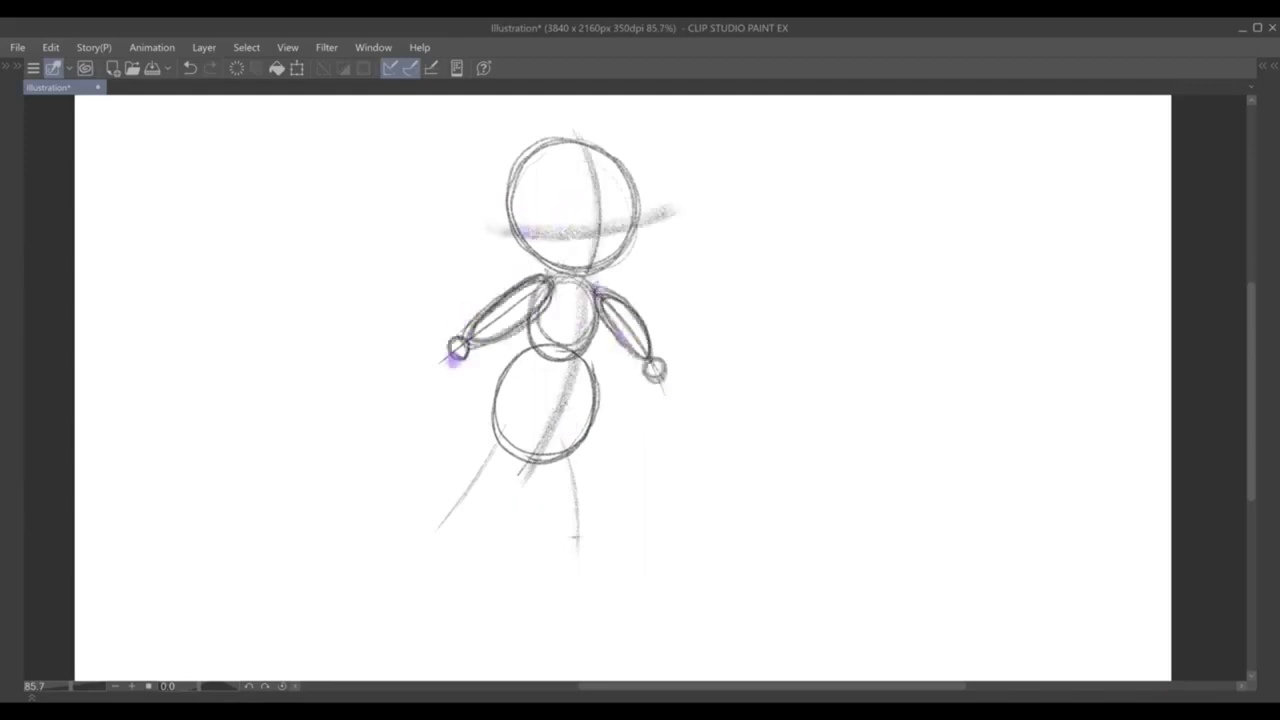
pyautogui.moveTo(642, 360)
pyautogui.mouseDown()
pyautogui.moveTo(688, 380)
pyautogui.moveTo(640, 372)
pyautogui.moveTo(636, 398)
pyautogui.mouseUp()
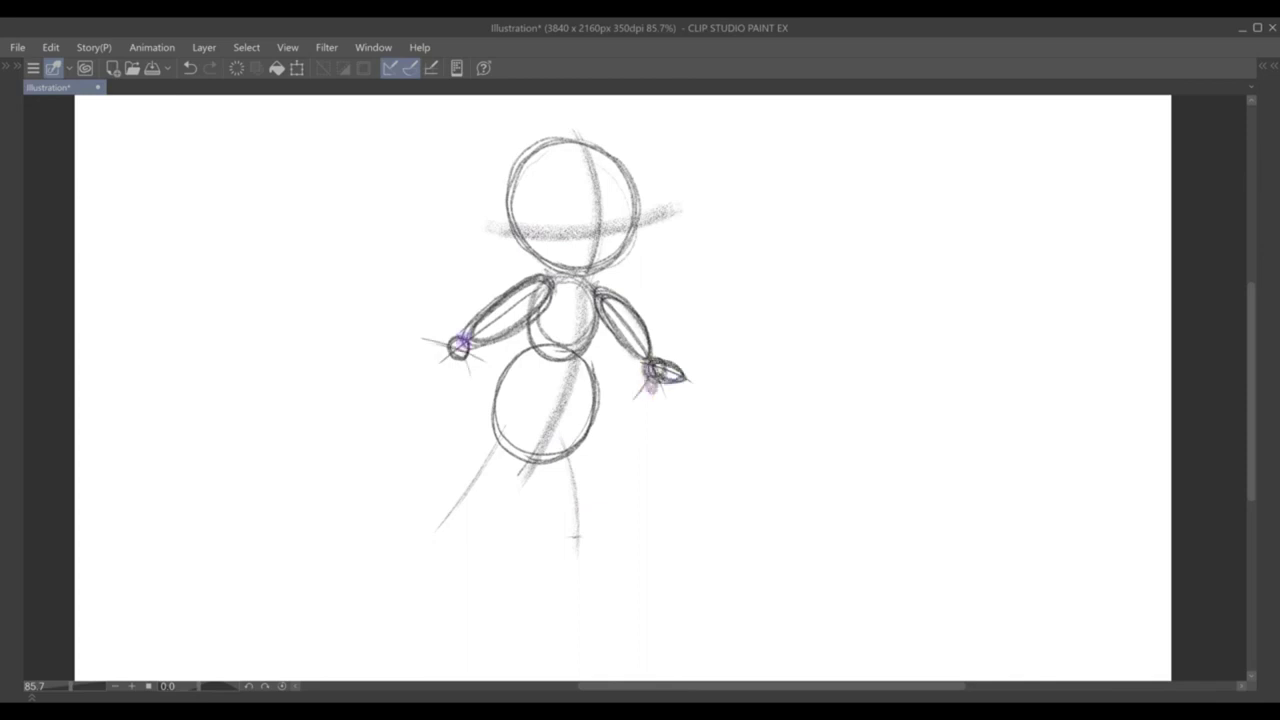
pyautogui.moveTo(428, 345); pyautogui.dragTo(478, 356)
# Rough in two large oval ears and a horizontal muzzle oval, and join the chest and belly circles into a torso.
pyautogui.moveTo(592, 148); pyautogui.dragTo(606, 268)
pyautogui.moveTo(500, 122)
pyautogui.mouseDown()
pyautogui.moveTo(521, 226)
pyautogui.moveTo(490, 135)
pyautogui.mouseUp()
pyautogui.moveTo(631, 134)
pyautogui.mouseDown()
pyautogui.moveTo(588, 207)
pyautogui.moveTo(600, 240)
pyautogui.moveTo(627, 200)
pyautogui.mouseUp()
pyautogui.moveTo(643, 243); pyautogui.dragTo(646, 266)
pyautogui.moveTo(610, 465)
pyautogui.mouseDown()
pyautogui.moveTo(603, 334)
pyautogui.moveTo(585, 290)
pyautogui.moveTo(514, 357)
pyautogui.moveTo(586, 257)
pyautogui.moveTo(551, 337)
pyautogui.moveTo(615, 305)
pyautogui.moveTo(486, 357)
pyautogui.moveTo(543, 357)
pyautogui.moveTo(503, 517)
pyautogui.mouseUp()
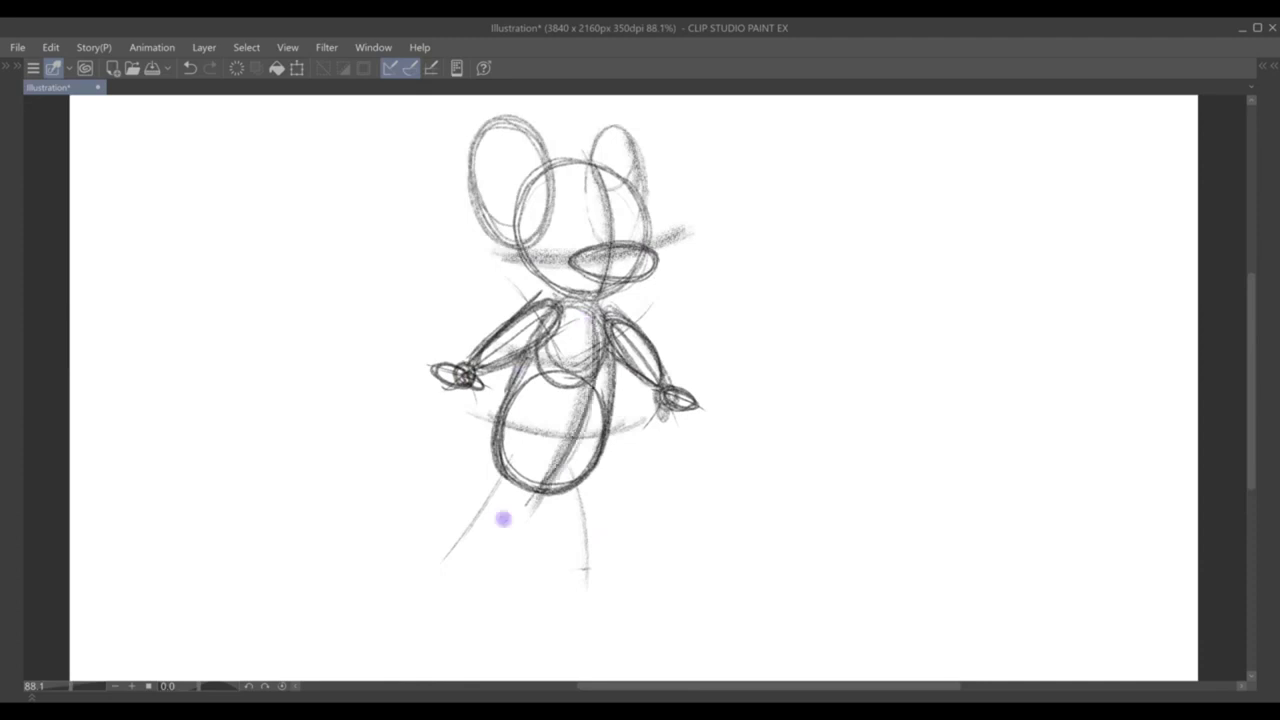
# Sketch both legs with knee circles and oval feet, and reshape the near ear and the back of the head.
pyautogui.moveTo(565, 487)
pyautogui.mouseDown()
pyautogui.moveTo(570, 523)
pyautogui.moveTo(486, 451)
pyautogui.moveTo(514, 488)
pyautogui.moveTo(582, 481)
pyautogui.moveTo(447, 533)
pyautogui.moveTo(421, 599)
pyautogui.moveTo(460, 548)
pyautogui.moveTo(447, 541)
pyautogui.moveTo(552, 498)
pyautogui.moveTo(583, 580)
pyautogui.mouseUp()
pyautogui.moveTo(402, 552); pyautogui.dragTo(455, 560)
pyautogui.scroll(1, 506, 134)
pyautogui.moveTo(506, 190)
pyautogui.mouseDown()
pyautogui.moveTo(562, 315)
pyautogui.moveTo(606, 177)
pyautogui.moveTo(514, 134)
pyautogui.moveTo(583, 240)
pyautogui.moveTo(582, 285)
pyautogui.moveTo(651, 234)
pyautogui.moveTo(500, 372)
pyautogui.mouseUp()
# Tint the construction sketch on Layer 1 blue, lower its opacity to 26%, and make Layer 2 active for drawing.
pyautogui.press('Tab')
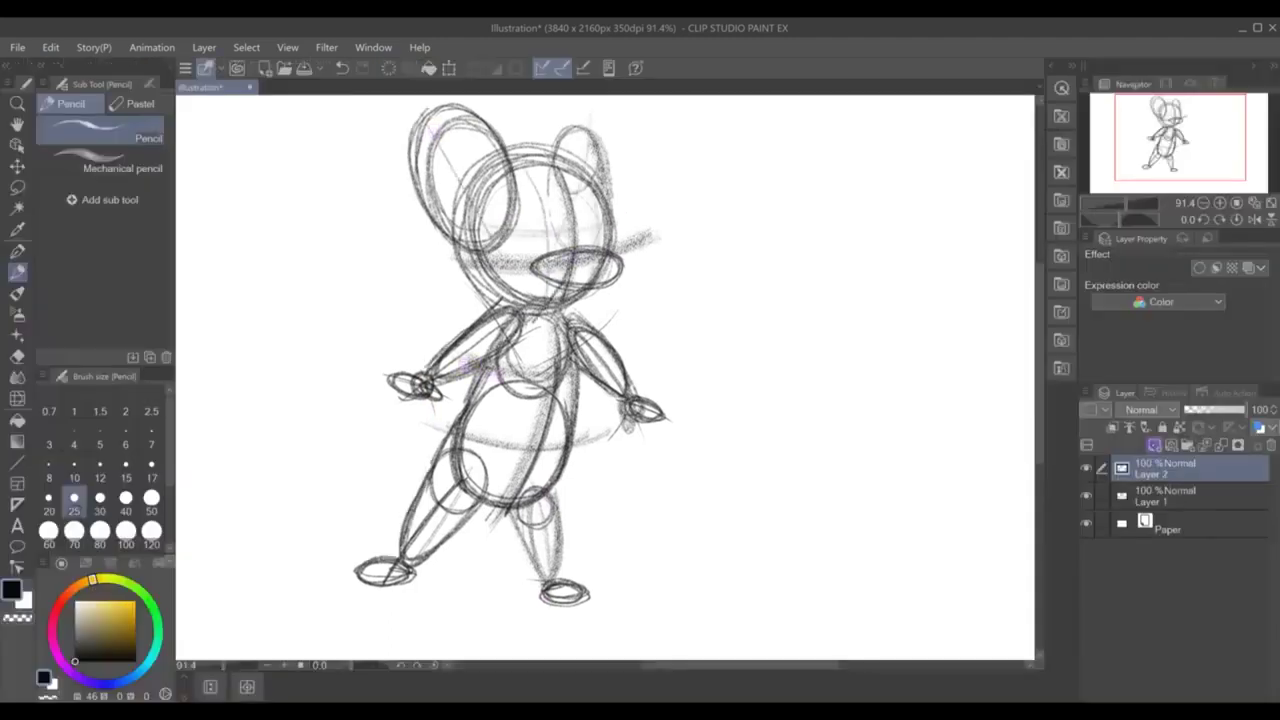
pyautogui.click(1259, 427)
pyautogui.moveTo(1245, 410); pyautogui.dragTo(1205, 410)
pyautogui.click(1175, 467)
pyautogui.press('Tab')
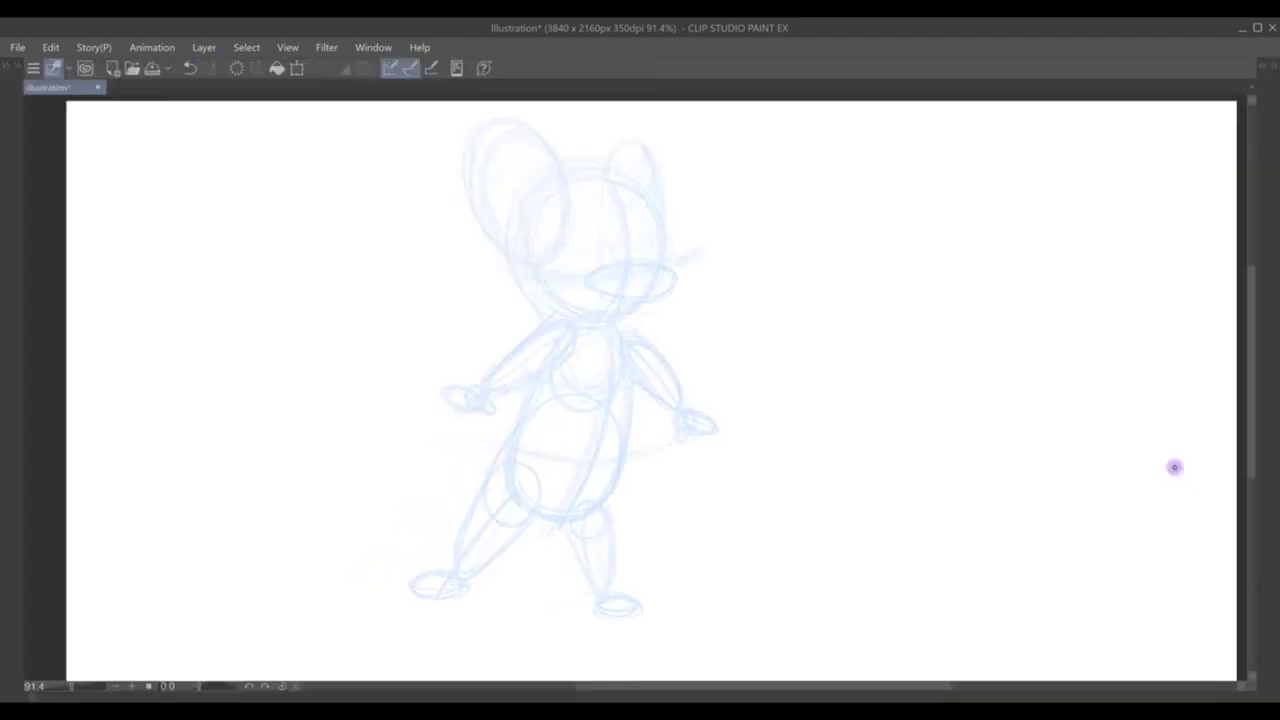
# Draw the near ear's outer curve and outline both legs and feet over the blue construction sketch.
pyautogui.moveTo(552, 162)
pyautogui.mouseDown()
pyautogui.moveTo(487, 140)
pyautogui.moveTo(490, 224)
pyautogui.mouseUp()
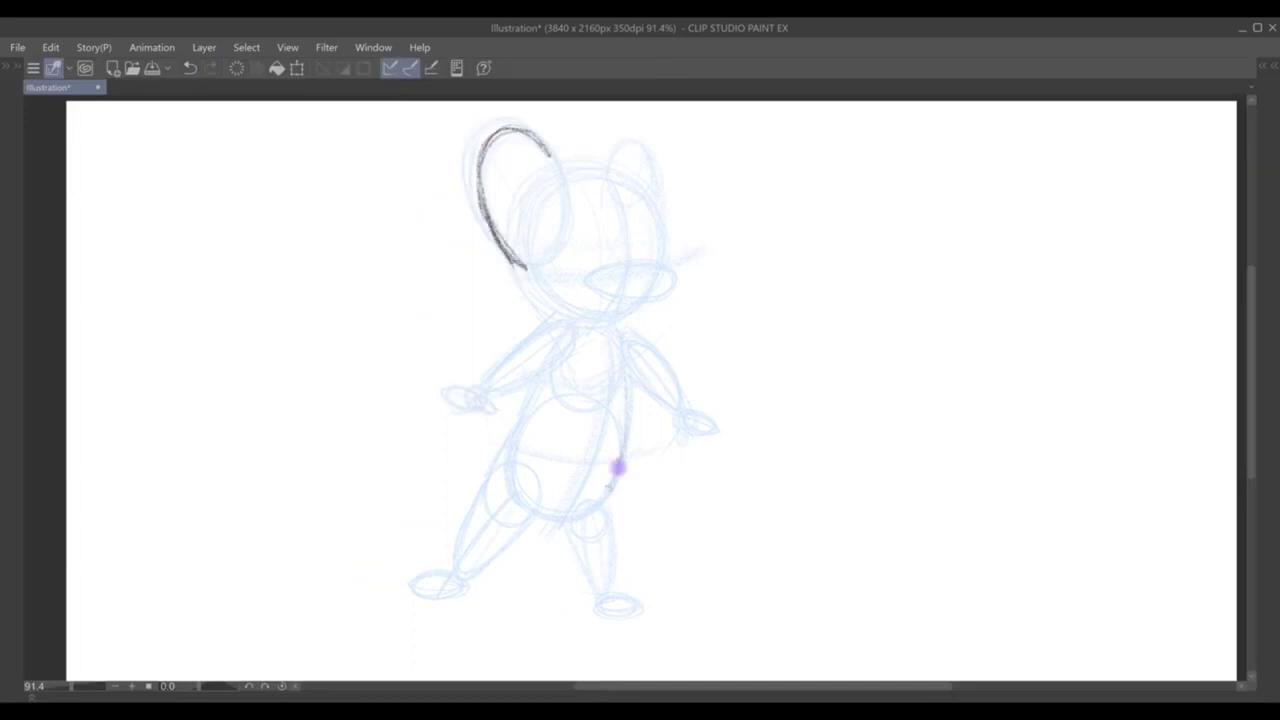
pyautogui.moveTo(626, 372)
pyautogui.mouseDown()
pyautogui.moveTo(562, 514)
pyautogui.moveTo(646, 605)
pyautogui.mouseUp()
pyautogui.moveTo(545, 526)
pyautogui.mouseDown()
pyautogui.moveTo(594, 590)
pyautogui.moveTo(472, 582)
pyautogui.mouseUp()
pyautogui.moveTo(510, 427); pyautogui.dragTo(462, 565)
pyautogui.moveTo(592, 612); pyautogui.dragTo(646, 604)
pyautogui.moveTo(456, 566)
pyautogui.mouseDown()
pyautogui.moveTo(410, 586)
pyautogui.moveTo(468, 588)
pyautogui.moveTo(540, 382)
pyautogui.mouseUp()
# Draw the teardrop-shaped belly patch on the torso, redoing the first outline, and add a curved guide across it.
pyautogui.moveTo(575, 370)
pyautogui.mouseDown()
pyautogui.moveTo(534, 437)
pyautogui.moveTo(574, 506)
pyautogui.moveTo(532, 455)
pyautogui.mouseUp()
pyautogui.moveTo(565, 410); pyautogui.dragTo(530, 500)
pyautogui.moveTo(600, 340); pyautogui.dragTo(548, 530)
pyautogui.hotkey('ctrl', 'z')
pyautogui.moveTo(585, 366); pyautogui.dragTo(547, 511)
pyautogui.moveTo(540, 458); pyautogui.dragTo(620, 450)
# Sketch the jagged top of the belly patch and outline both arms and hands.
pyautogui.moveTo(596, 358)
pyautogui.mouseDown()
pyautogui.moveTo(532, 455)
pyautogui.moveTo(604, 498)
pyautogui.mouseUp()
pyautogui.moveTo(622, 334); pyautogui.dragTo(712, 430)
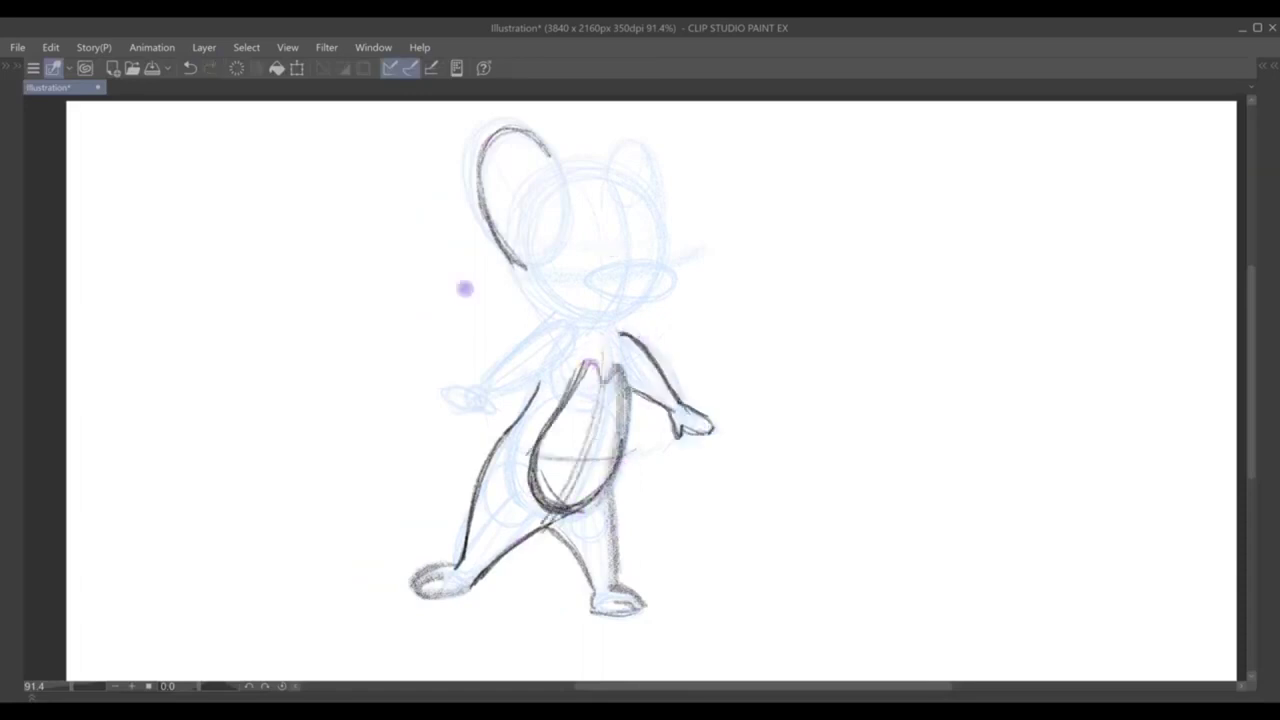
pyautogui.moveTo(540, 332)
pyautogui.mouseDown()
pyautogui.moveTo(562, 360)
pyautogui.moveTo(463, 409)
pyautogui.mouseUp()
pyautogui.hotkey('ctrl', 'z')
pyautogui.moveTo(520, 338)
pyautogui.mouseDown()
pyautogui.moveTo(578, 345)
pyautogui.moveTo(470, 420)
pyautogui.mouseUp()
pyautogui.moveTo(620, 368); pyautogui.dragTo(663, 398)
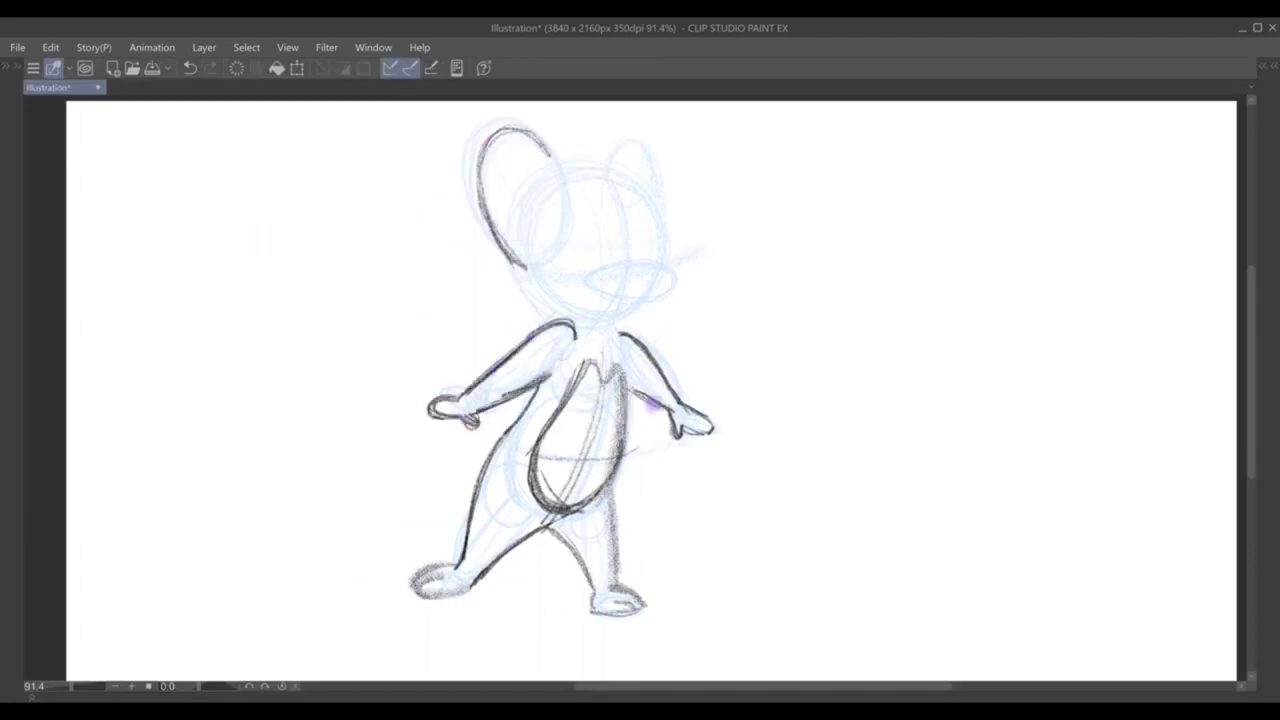
# Remove the near ear's first outline and sketch the ear and the head contour again, redoing the face edge.
pyautogui.hotkey('ctrl', 'z')
pyautogui.hotkey('ctrl', 'z')
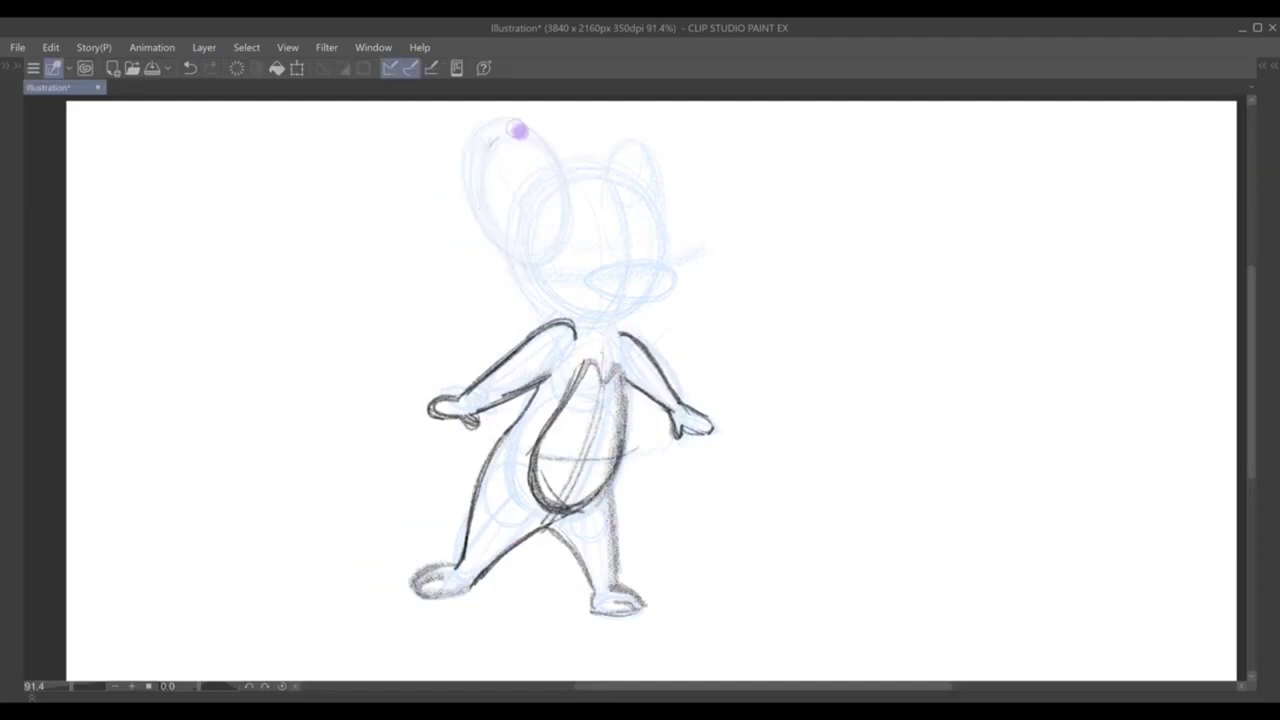
pyautogui.moveTo(495, 121)
pyautogui.mouseDown()
pyautogui.moveTo(573, 178)
pyautogui.moveTo(651, 209)
pyautogui.moveTo(660, 256)
pyautogui.moveTo(628, 326)
pyautogui.mouseUp()
pyautogui.moveTo(660, 272)
pyautogui.mouseDown()
pyautogui.moveTo(664, 306)
pyautogui.moveTo(620, 323)
pyautogui.mouseUp()
pyautogui.hotkey('ctrl', 'z')
pyautogui.moveTo(608, 158)
pyautogui.mouseDown()
pyautogui.moveTo(651, 180)
pyautogui.moveTo(654, 196)
pyautogui.moveTo(612, 325)
pyautogui.mouseUp()
# Outline the near ear and the back of the head down to the neck, and add a wavy tail at the hip.
pyautogui.moveTo(512, 252)
pyautogui.mouseDown()
pyautogui.moveTo(556, 320)
pyautogui.moveTo(586, 328)
pyautogui.mouseUp()
pyautogui.moveTo(468, 182)
pyautogui.mouseDown()
pyautogui.moveTo(485, 245)
pyautogui.moveTo(478, 126)
pyautogui.mouseUp()
pyautogui.moveTo(467, 205)
pyautogui.mouseDown()
pyautogui.moveTo(541, 197)
pyautogui.moveTo(550, 322)
pyautogui.mouseUp()
pyautogui.moveTo(626, 400); pyautogui.dragTo(588, 508)
pyautogui.moveTo(472, 485); pyautogui.dragTo(374, 460)
# Sketch the round muzzle and open mouth, with a curved guide across the face for the eyes.
pyautogui.moveTo(590, 281)
pyautogui.mouseDown()
pyautogui.moveTo(662, 287)
pyautogui.moveTo(606, 330)
pyautogui.moveTo(630, 280)
pyautogui.mouseUp()
pyautogui.moveTo(598, 205)
pyautogui.mouseDown()
pyautogui.moveTo(590, 300)
pyautogui.moveTo(680, 240)
pyautogui.mouseUp()
pyautogui.moveTo(556, 312); pyautogui.dragTo(674, 304)
pyautogui.moveTo(600, 262)
pyautogui.mouseDown()
pyautogui.moveTo(681, 298)
pyautogui.moveTo(570, 259)
pyautogui.moveTo(565, 315)
pyautogui.moveTo(613, 249)
pyautogui.moveTo(566, 297)
pyautogui.moveTo(614, 186)
pyautogui.moveTo(638, 268)
pyautogui.moveTo(603, 256)
pyautogui.moveTo(592, 322)
pyautogui.mouseUp()
# Sketch the tall oval eyes and the far side of the face, undoing the last guide stroke.
pyautogui.moveTo(588, 205); pyautogui.dragTo(582, 265)
pyautogui.moveTo(650, 215); pyautogui.dragTo(645, 280)
pyautogui.moveTo(610, 205); pyautogui.dragTo(605, 262)
pyautogui.moveTo(636, 218); pyautogui.dragTo(636, 285)
pyautogui.moveTo(660, 200); pyautogui.dragTo(672, 268)
pyautogui.moveTo(604, 210)
pyautogui.mouseDown()
pyautogui.moveTo(600, 262)
pyautogui.moveTo(704, 252)
pyautogui.mouseUp()
pyautogui.hotkey('ctrl', 'z')
# Redraw both oval eyes along a horizontal guide and add an arched brow line above them.
pyautogui.moveTo(576, 250); pyautogui.dragTo(656, 252)
pyautogui.moveTo(586, 218)
pyautogui.mouseDown()
pyautogui.moveTo(578, 238)
pyautogui.moveTo(594, 281)
pyautogui.mouseUp()
pyautogui.moveTo(642, 206)
pyautogui.mouseDown()
pyautogui.moveTo(628, 232)
pyautogui.moveTo(648, 268)
pyautogui.moveTo(598, 274)
pyautogui.mouseUp()
pyautogui.moveTo(566, 200); pyautogui.dragTo(648, 195)
# Sketch the far ear, the crown of the head, and the near ear's inner and outer curves.
pyautogui.moveTo(608, 144); pyautogui.dragTo(654, 196)
pyautogui.moveTo(560, 168)
pyautogui.mouseDown()
pyautogui.moveTo(612, 157)
pyautogui.moveTo(652, 168)
pyautogui.mouseUp()
pyautogui.moveTo(534, 206); pyautogui.dragTo(508, 209)
pyautogui.moveTo(536, 164)
pyautogui.mouseDown()
pyautogui.moveTo(503, 189)
pyautogui.moveTo(466, 262)
pyautogui.mouseUp()
# Reinforce the far arm and the belly edge, and draw alignment guides across the ear tips.
pyautogui.moveTo(628, 340); pyautogui.dragTo(708, 430)
pyautogui.moveTo(612, 368); pyautogui.dragTo(624, 442)
pyautogui.moveTo(508, 124); pyautogui.dragTo(669, 157)
pyautogui.moveTo(466, 120)
pyautogui.mouseDown()
pyautogui.moveTo(680, 146)
pyautogui.moveTo(652, 196)
pyautogui.mouseUp()
pyautogui.moveTo(645, 134); pyautogui.dragTo(656, 202)
# Add the round cheeks, the nose and a guide across the muzzle, and darken the near ear's outline.
pyautogui.moveTo(568, 263)
pyautogui.mouseDown()
pyautogui.moveTo(558, 292)
pyautogui.moveTo(588, 296)
pyautogui.mouseUp()
pyautogui.moveTo(628, 280); pyautogui.dragTo(664, 304)
pyautogui.moveTo(542, 266); pyautogui.dragTo(688, 290)
pyautogui.moveTo(640, 284); pyautogui.dragTo(652, 292)
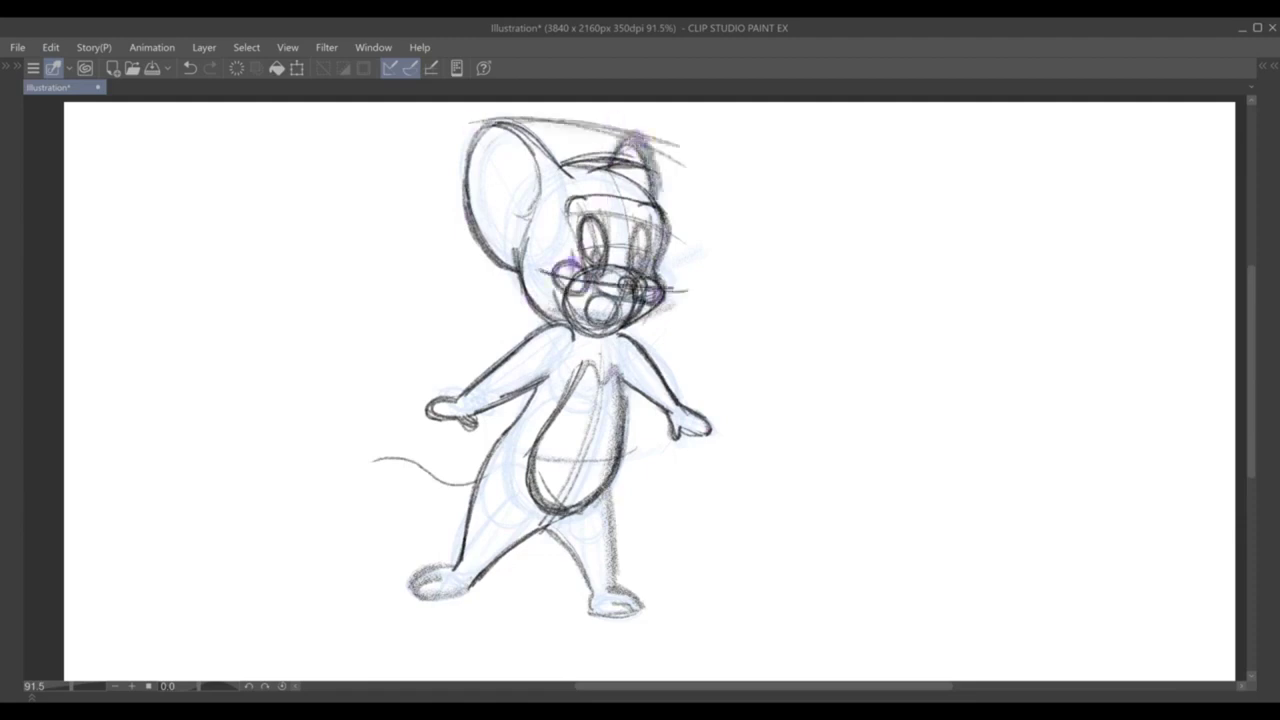
pyautogui.moveTo(496, 120); pyautogui.dragTo(466, 172)
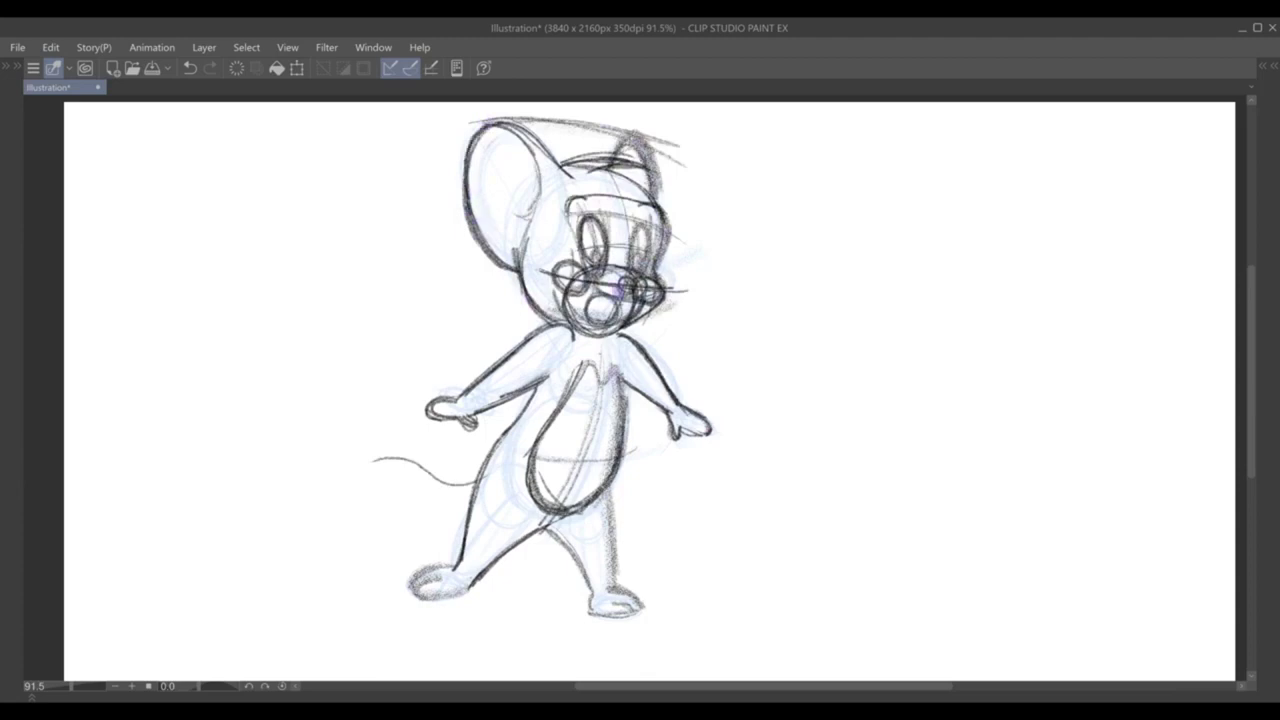
# Darken both eye outlines and fill in the pupils.
pyautogui.moveTo(588, 214); pyautogui.dragTo(596, 272)
pyautogui.moveTo(636, 222); pyautogui.dragTo(640, 282)
pyautogui.moveTo(592, 242); pyautogui.dragTo(640, 270)
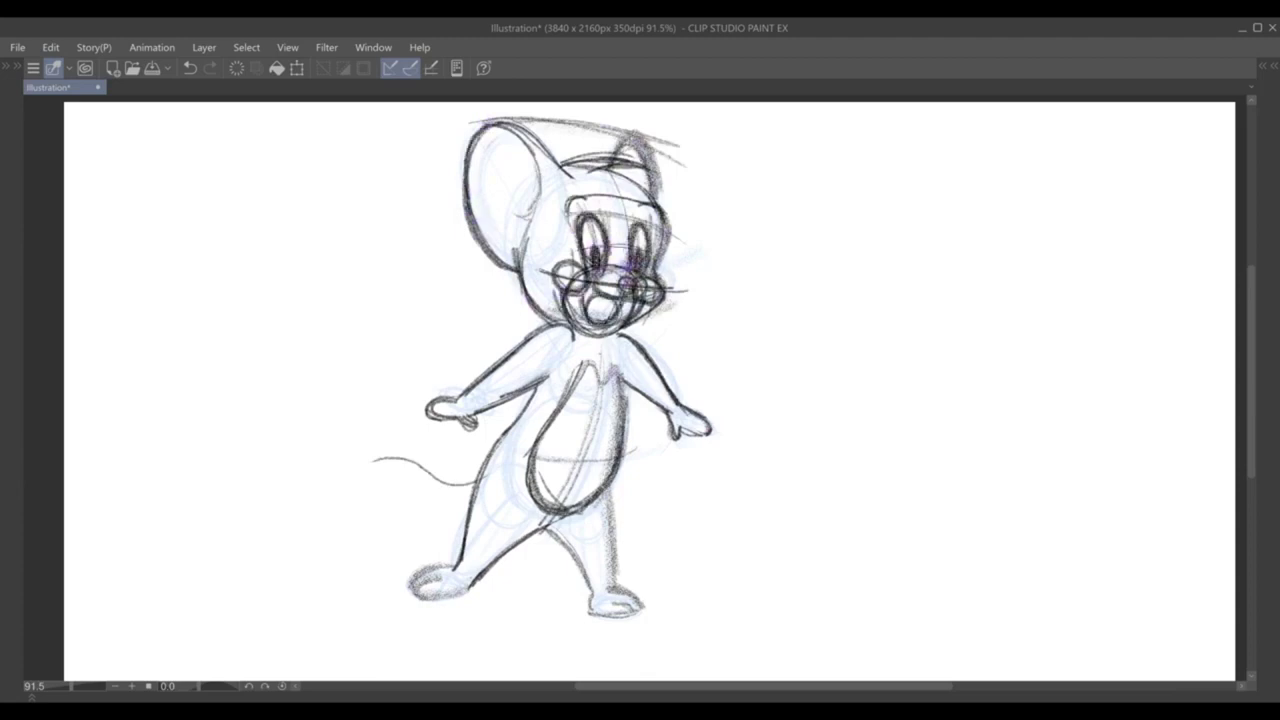
# Tint the Layer 2 sketch blue, lower its opacity to about 74%, and prepare a new layer for the cleaner sketch.
pyautogui.press('Tab')
pyautogui.click(1256, 427)
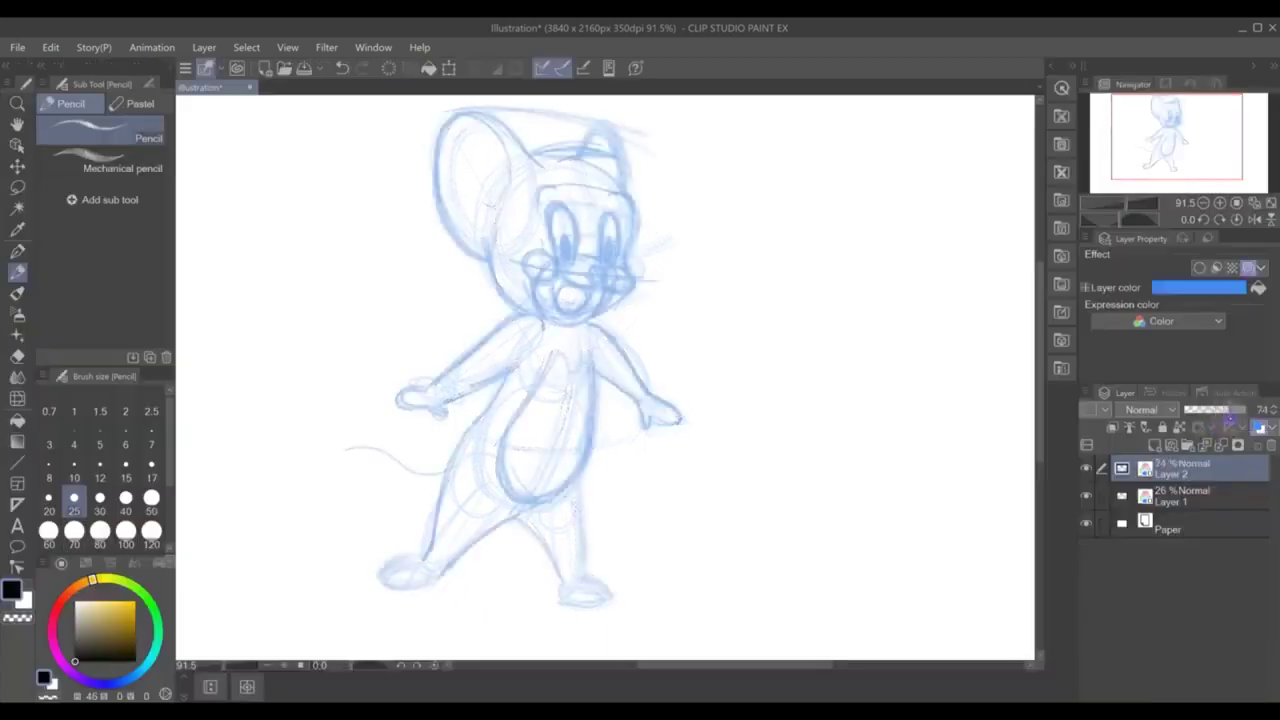
pyautogui.press('Tab')
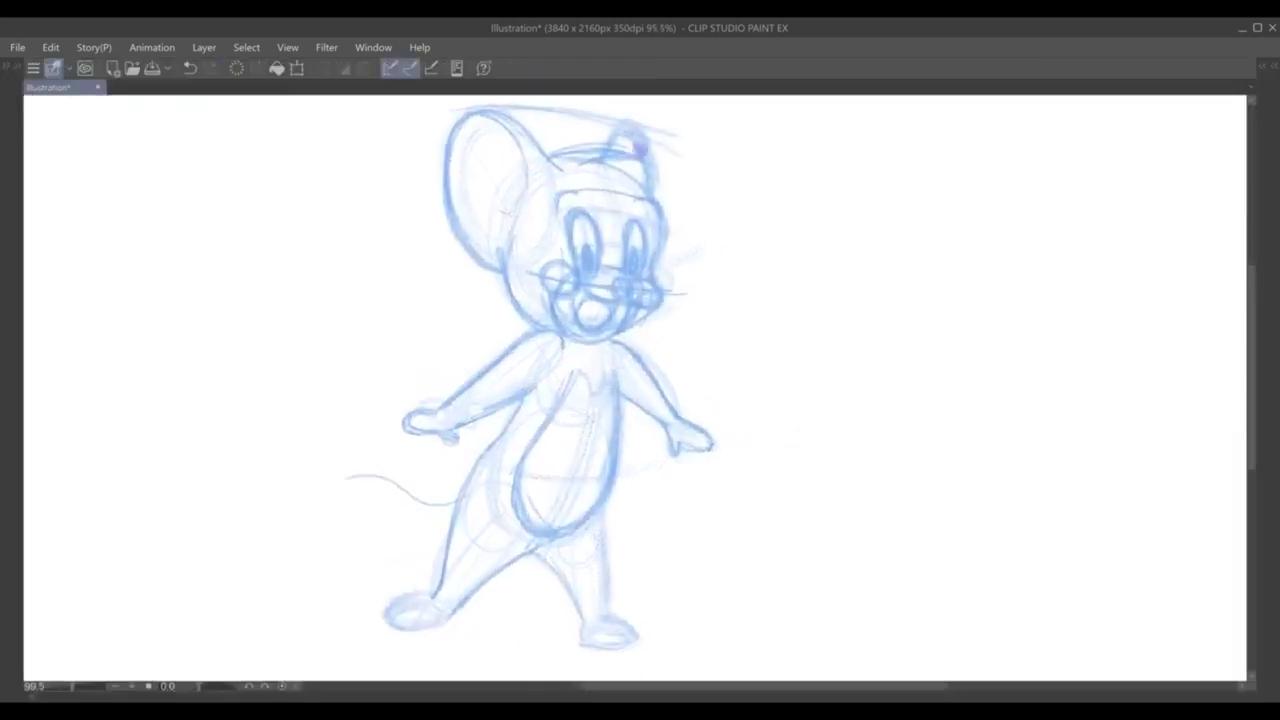
pyautogui.press('Tab')
pyautogui.press('Tab')
# Draw the cleaner contour of the forehead, face and far ear over the blue sketch.
pyautogui.moveTo(572, 158)
pyautogui.mouseDown()
pyautogui.moveTo(668, 226)
pyautogui.moveTo(662, 292)
pyautogui.moveTo(632, 330)
pyautogui.mouseUp()
pyautogui.moveTo(630, 124); pyautogui.dragTo(660, 192)
pyautogui.moveTo(592, 146); pyautogui.dragTo(660, 196)
# Draw the cleaner far side of the body, including the belly patch, the far leg and the foot with toes.
pyautogui.moveTo(608, 342)
pyautogui.mouseDown()
pyautogui.moveTo(676, 409)
pyautogui.moveTo(680, 449)
pyautogui.moveTo(642, 408)
pyautogui.moveTo(584, 528)
pyautogui.moveTo(534, 544)
pyautogui.mouseUp()
pyautogui.moveTo(580, 376); pyautogui.dragTo(540, 543)
pyautogui.moveTo(604, 514)
pyautogui.mouseDown()
pyautogui.moveTo(610, 616)
pyautogui.moveTo(644, 644)
pyautogui.moveTo(588, 650)
pyautogui.mouseUp()
pyautogui.moveTo(606, 604); pyautogui.dragTo(650, 646)
pyautogui.moveTo(532, 546); pyautogui.dragTo(586, 632)
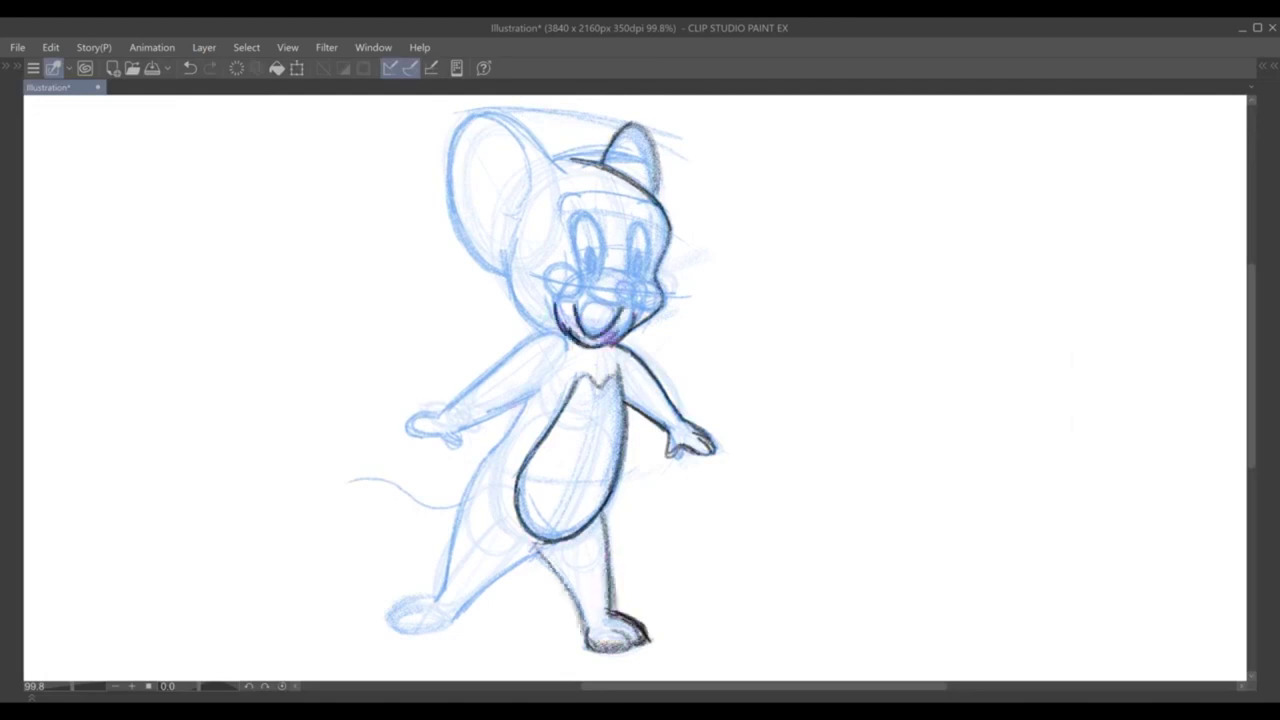
# Draw the cleaner smiling cheek line, muzzle with dark nose, and far eye.
pyautogui.moveTo(584, 276); pyautogui.dragTo(542, 295)
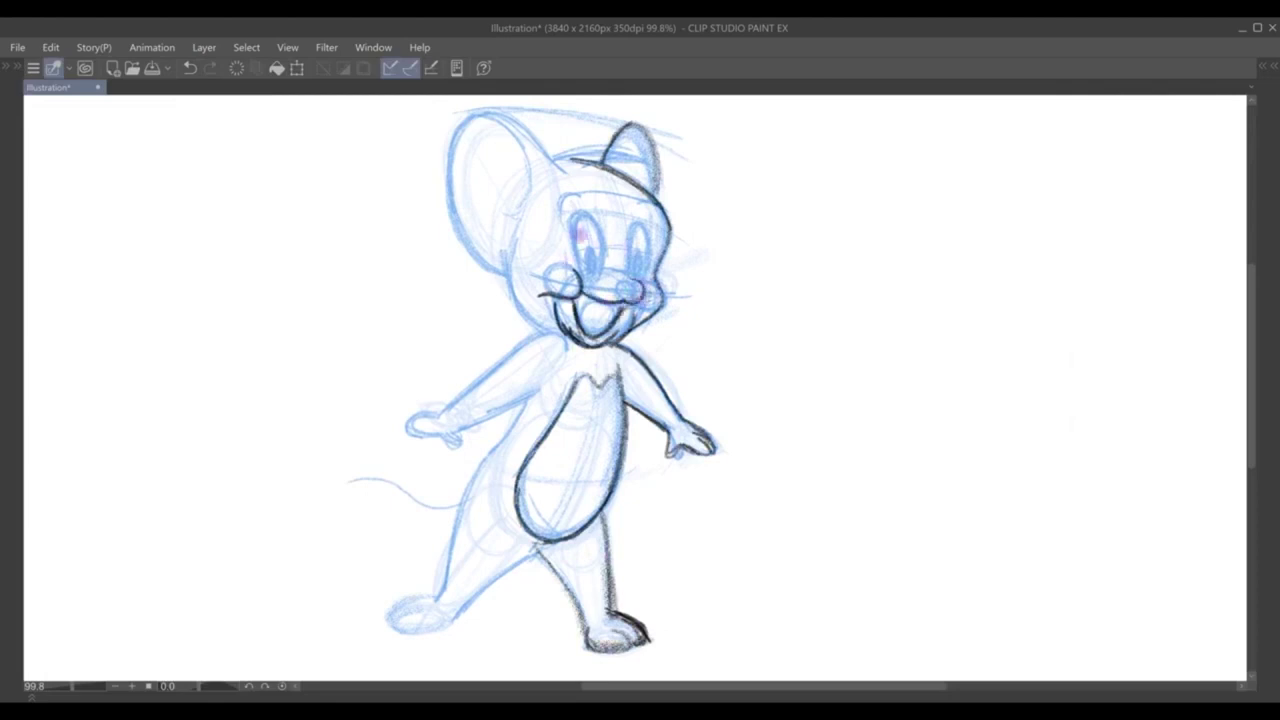
pyautogui.moveTo(647, 275); pyautogui.dragTo(590, 280)
pyautogui.moveTo(645, 232); pyautogui.dragTo(633, 262)
# Draw the cleaner near ear with its inner fold, the hair tuft and the back of the head.
pyautogui.moveTo(472, 114)
pyautogui.mouseDown()
pyautogui.moveTo(565, 168)
pyautogui.moveTo(580, 142)
pyautogui.moveTo(640, 155)
pyautogui.mouseUp()
pyautogui.moveTo(530, 192)
pyautogui.mouseDown()
pyautogui.moveTo(495, 215)
pyautogui.moveTo(510, 288)
pyautogui.mouseUp()
pyautogui.moveTo(500, 240); pyautogui.dragTo(540, 330)
pyautogui.moveTo(480, 110)
pyautogui.mouseDown()
pyautogui.moveTo(447, 185)
pyautogui.moveTo(500, 275)
pyautogui.moveTo(530, 180)
pyautogui.mouseUp()
# Draw the near arm, hand and back line, with curved contour guides across the torso.
pyautogui.moveTo(425, 445); pyautogui.dragTo(605, 470)
pyautogui.moveTo(545, 440); pyautogui.dragTo(478, 533)
pyautogui.moveTo(545, 338)
pyautogui.mouseDown()
pyautogui.moveTo(409, 434)
pyautogui.moveTo(400, 425)
pyautogui.moveTo(445, 442)
pyautogui.moveTo(540, 398)
pyautogui.mouseUp()
pyautogui.moveTo(460, 430)
pyautogui.mouseDown()
pyautogui.moveTo(545, 385)
pyautogui.moveTo(505, 428)
pyautogui.mouseUp()
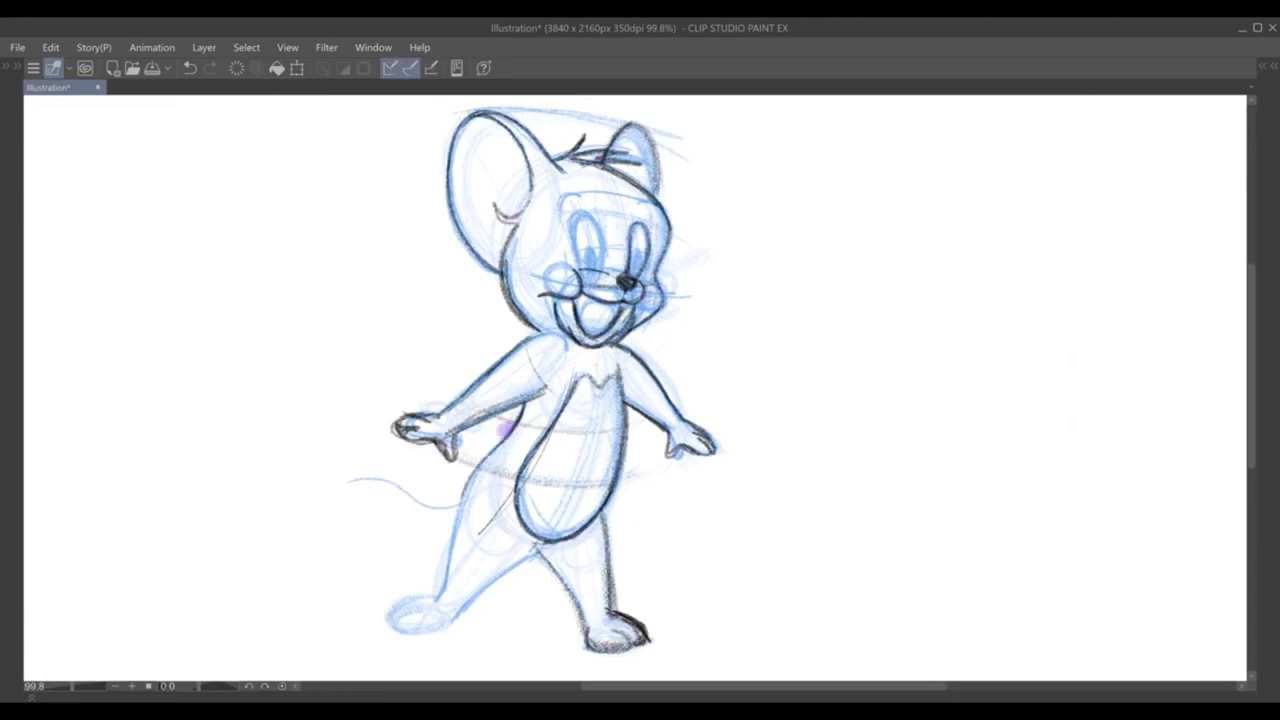
# Draw the cleaner outline of the near leg and its foot with toes.
pyautogui.moveTo(461, 491); pyautogui.dragTo(440, 592)
pyautogui.moveTo(540, 550)
pyautogui.mouseDown()
pyautogui.moveTo(455, 620)
pyautogui.moveTo(400, 628)
pyautogui.mouseUp()
pyautogui.moveTo(392, 612); pyautogui.dragTo(444, 630)
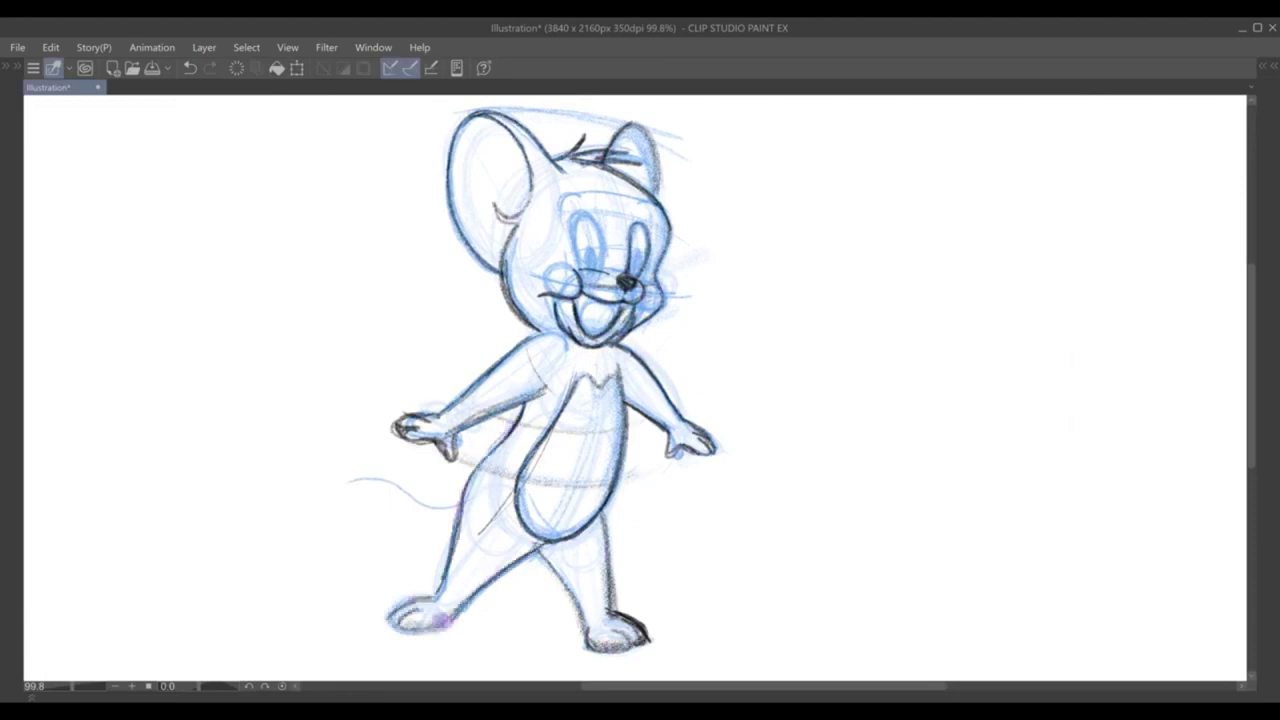
# Round off the near shoulder, shade the open mouth around the tongue, and draw the near eye with its pupil.
pyautogui.moveTo(574, 340); pyautogui.dragTo(514, 344)
pyautogui.moveTo(576, 268)
pyautogui.mouseDown()
pyautogui.moveTo(598, 212)
pyautogui.moveTo(594, 270)
pyautogui.moveTo(612, 334)
pyautogui.mouseUp()
pyautogui.moveTo(586, 206); pyautogui.dragTo(594, 270)
pyautogui.moveTo(574, 230); pyautogui.dragTo(580, 266)
# Thicken the tail with a second line and add construction guides to both arms, the shoulders and the brow.
pyautogui.moveTo(462, 494)
pyautogui.mouseDown()
pyautogui.moveTo(340, 477)
pyautogui.moveTo(466, 504)
pyautogui.mouseUp()
pyautogui.moveTo(552, 344); pyautogui.dragTo(438, 428)
pyautogui.moveTo(600, 346); pyautogui.dragTo(676, 430)
pyautogui.moveTo(462, 404); pyautogui.dragTo(446, 430)
pyautogui.moveTo(570, 330); pyautogui.dragTo(524, 376)
pyautogui.moveTo(634, 362); pyautogui.dragTo(660, 384)
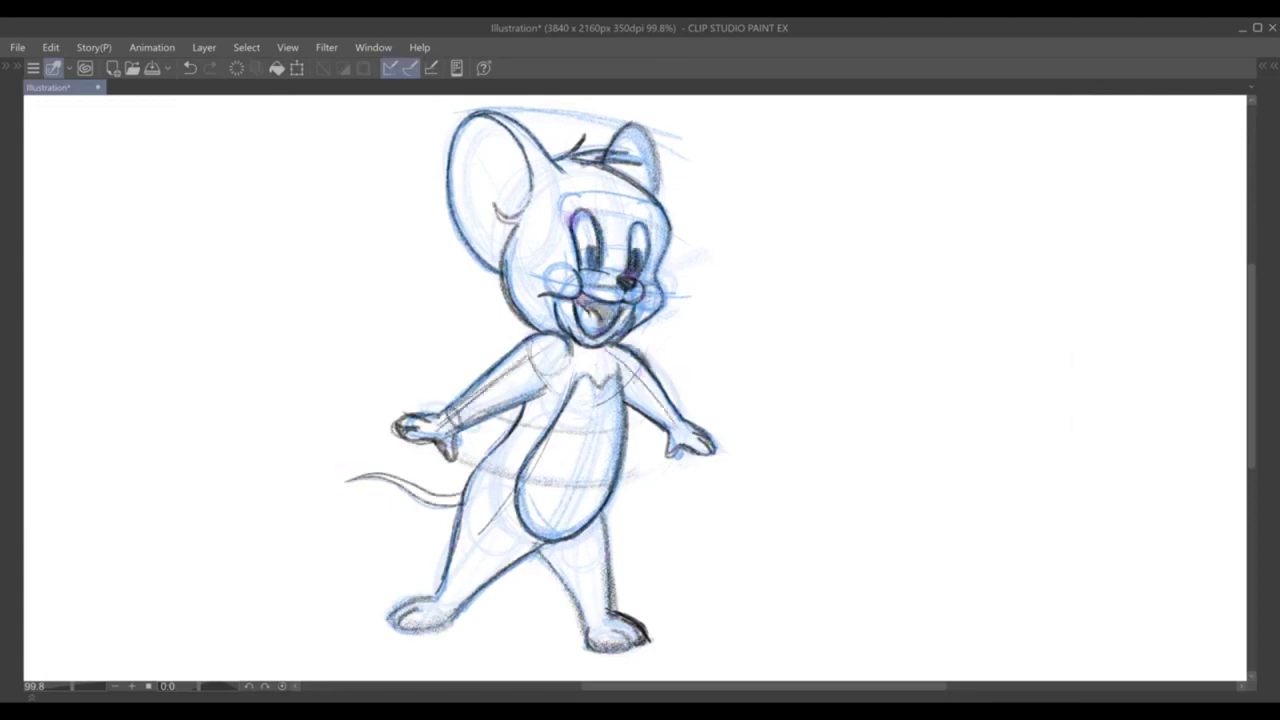
pyautogui.moveTo(560, 230)
pyautogui.mouseDown()
pyautogui.moveTo(575, 192)
pyautogui.moveTo(664, 248)
pyautogui.mouseUp()
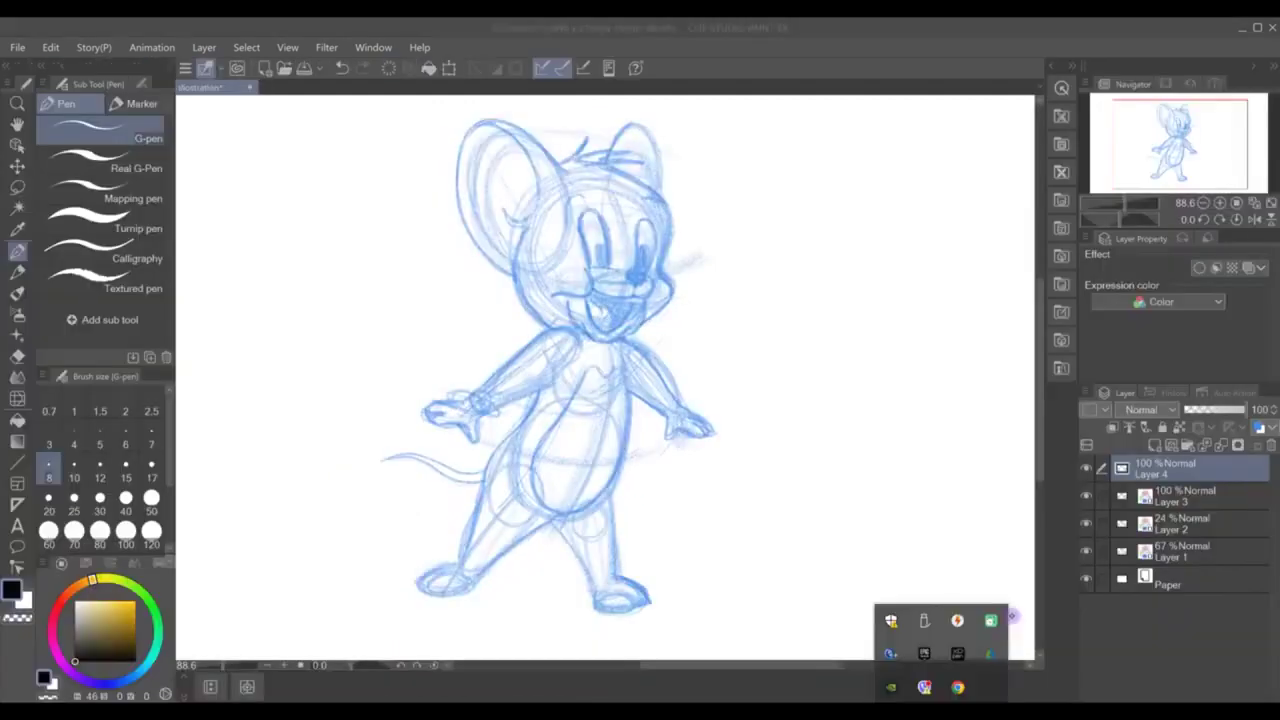
pyautogui.rightClick(986, 612)
pyautogui.click(1040, 623)
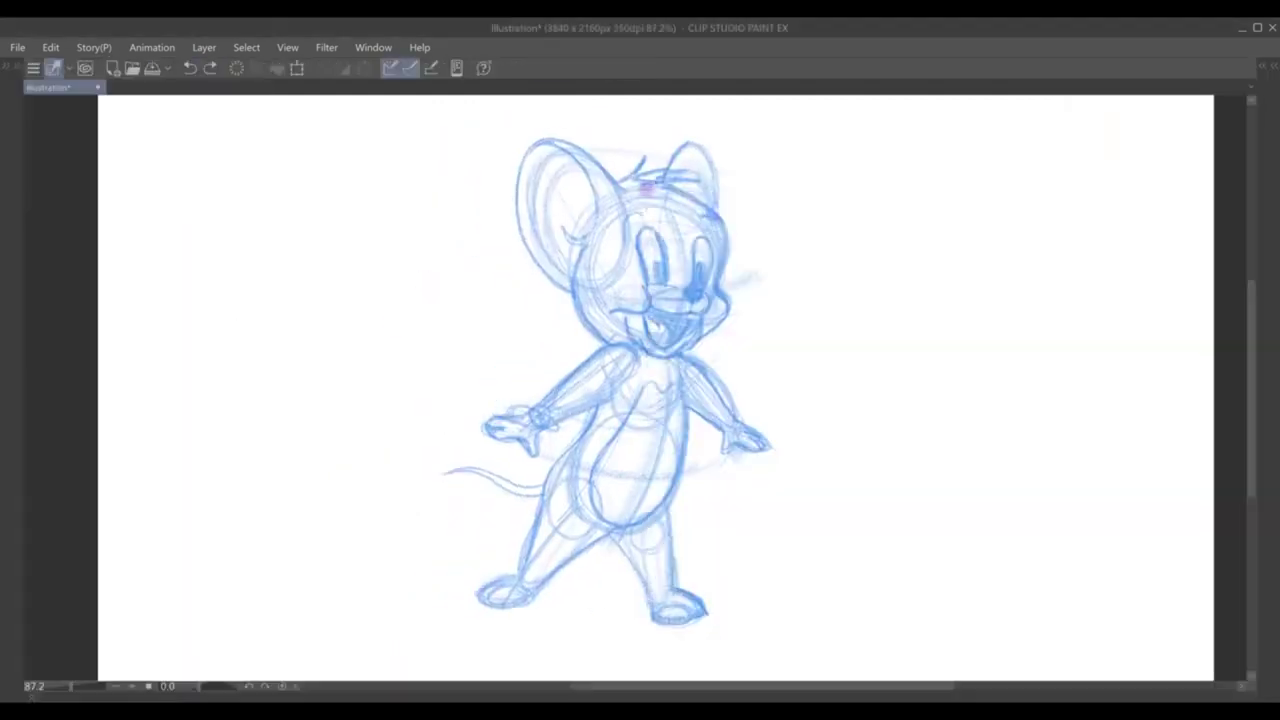
# Ink the hair tuft, far ear and far side of the face, plus the far arm and hand, in black.
pyautogui.moveTo(655, 185)
pyautogui.mouseDown()
pyautogui.moveTo(720, 216)
pyautogui.moveTo(690, 350)
pyautogui.mouseUp()
pyautogui.moveTo(645, 183)
pyautogui.mouseDown()
pyautogui.moveTo(705, 178)
pyautogui.moveTo(654, 163)
pyautogui.moveTo(694, 137)
pyautogui.mouseUp()
pyautogui.moveTo(718, 212); pyautogui.dragTo(687, 140)
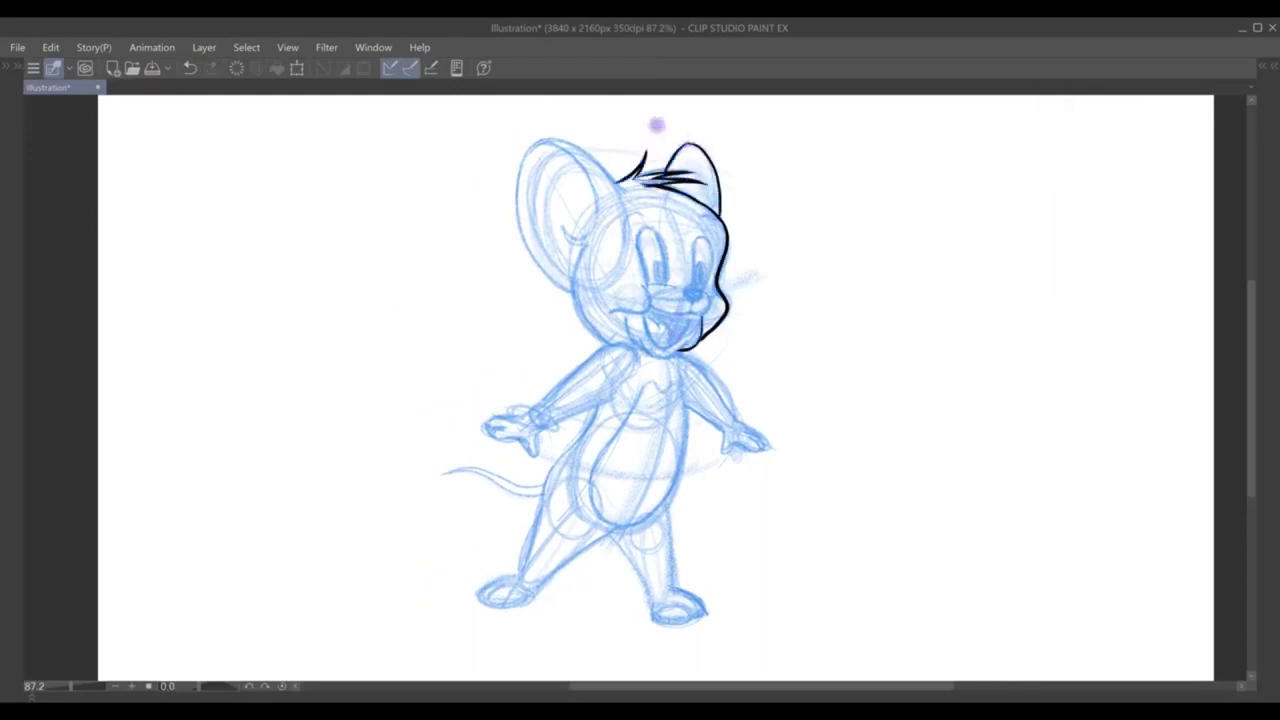
pyautogui.moveTo(682, 352)
pyautogui.mouseDown()
pyautogui.moveTo(763, 443)
pyautogui.moveTo(722, 428)
pyautogui.mouseUp()
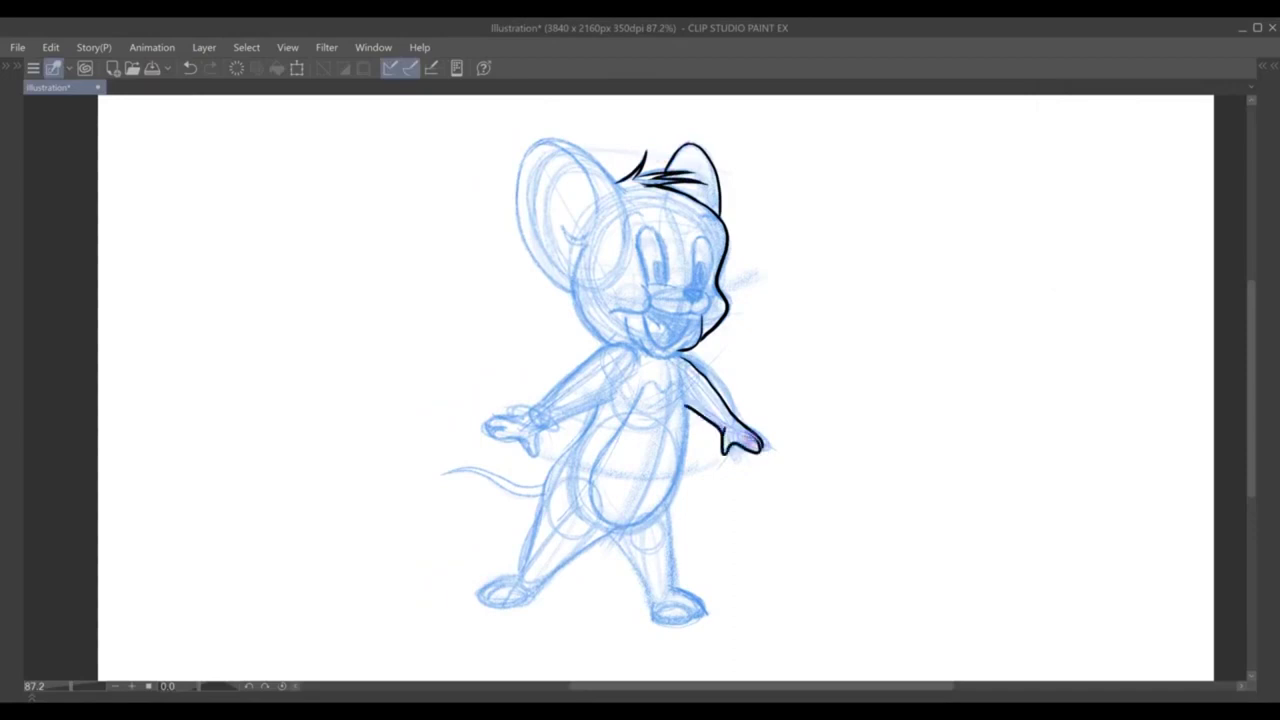
# Ink the near ear's inner edge, the back of the head, the upper near arm, and the muzzle, nose and mouth.
pyautogui.moveTo(556, 145)
pyautogui.mouseDown()
pyautogui.moveTo(575, 300)
pyautogui.moveTo(622, 345)
pyautogui.mouseUp()
pyautogui.moveTo(615, 348); pyautogui.dragTo(522, 420)
pyautogui.moveTo(618, 314)
pyautogui.mouseDown()
pyautogui.moveTo(670, 355)
pyautogui.moveTo(690, 312)
pyautogui.moveTo(662, 350)
pyautogui.moveTo(702, 314)
pyautogui.moveTo(676, 346)
pyautogui.mouseUp()
pyautogui.moveTo(648, 280); pyautogui.dragTo(615, 314)
pyautogui.moveTo(640, 226); pyautogui.dragTo(644, 284)
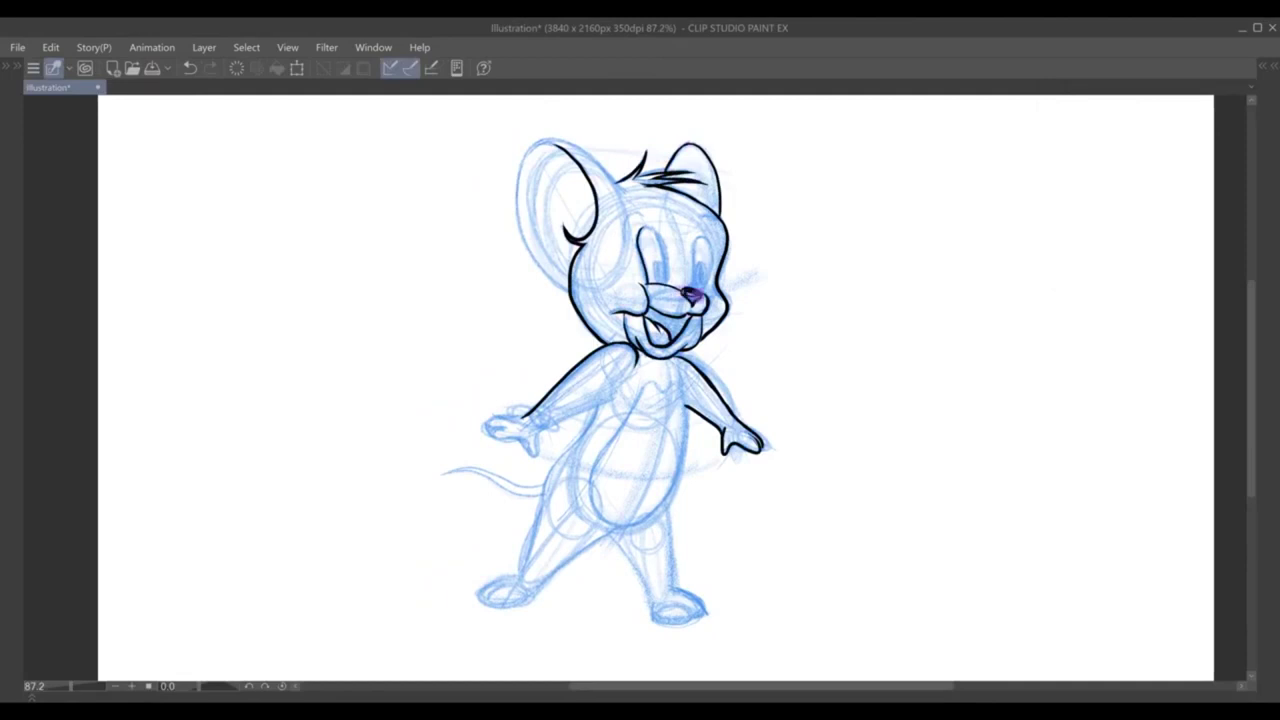
# Ink both eyes with solid pupils, fill the mouth black around the tongue, and add brows and eyelashes.
pyautogui.moveTo(640, 228); pyautogui.dragTo(658, 270)
pyautogui.moveTo(693, 230)
pyautogui.mouseDown()
pyautogui.moveTo(706, 286)
pyautogui.moveTo(668, 332)
pyautogui.mouseUp()
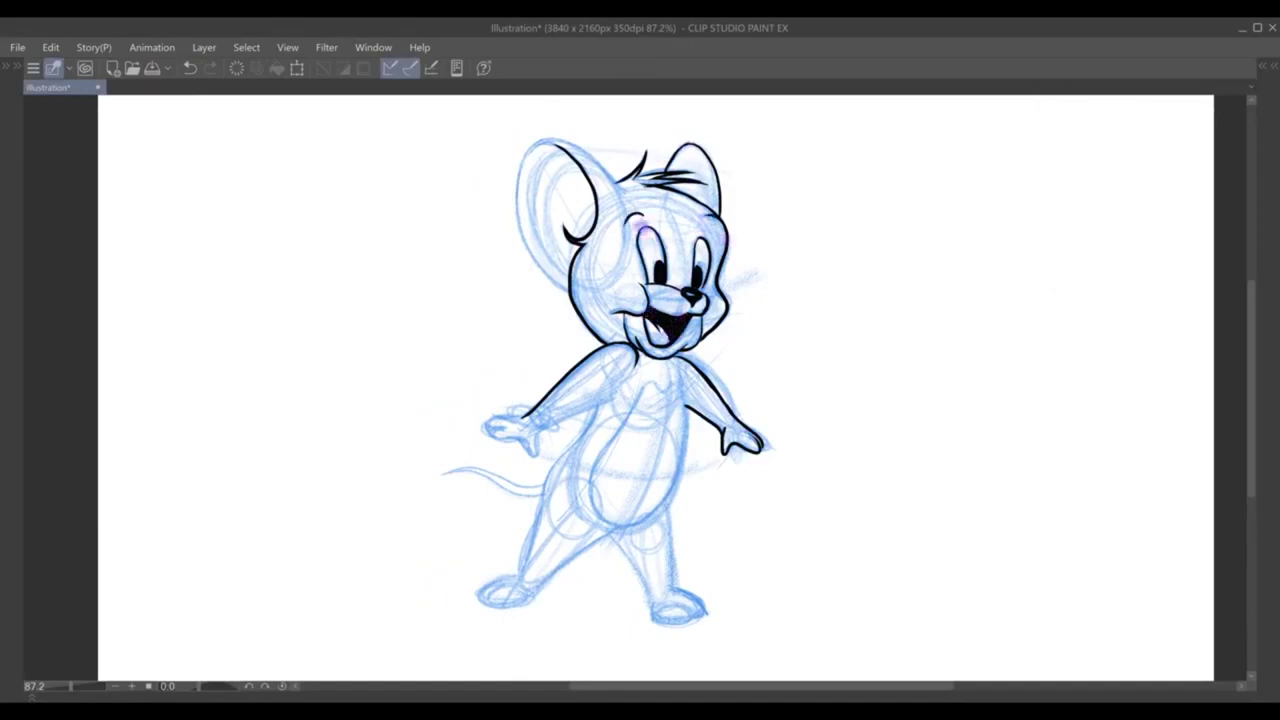
pyautogui.moveTo(690, 178); pyautogui.dragTo(658, 188)
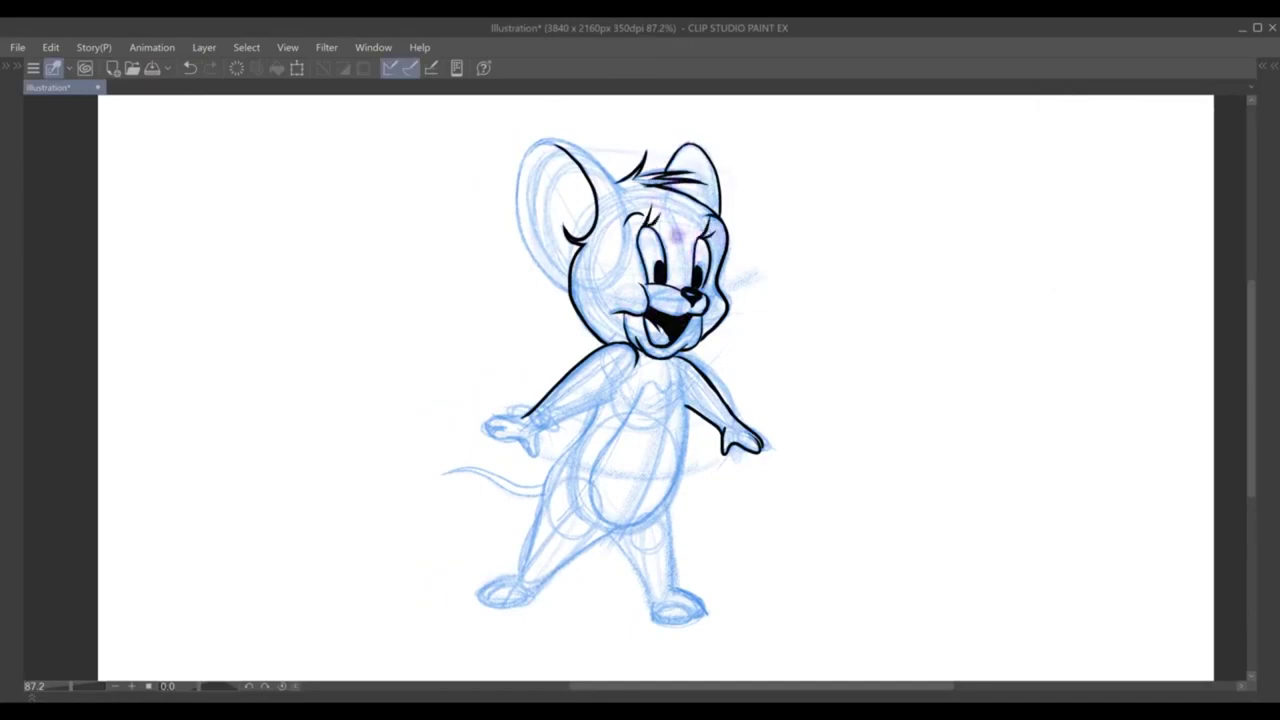
# Ink the near ear's outer outline, the underside of the near arm and the near hand.
pyautogui.moveTo(572, 145)
pyautogui.mouseDown()
pyautogui.moveTo(519, 245)
pyautogui.moveTo(566, 284)
pyautogui.mouseUp()
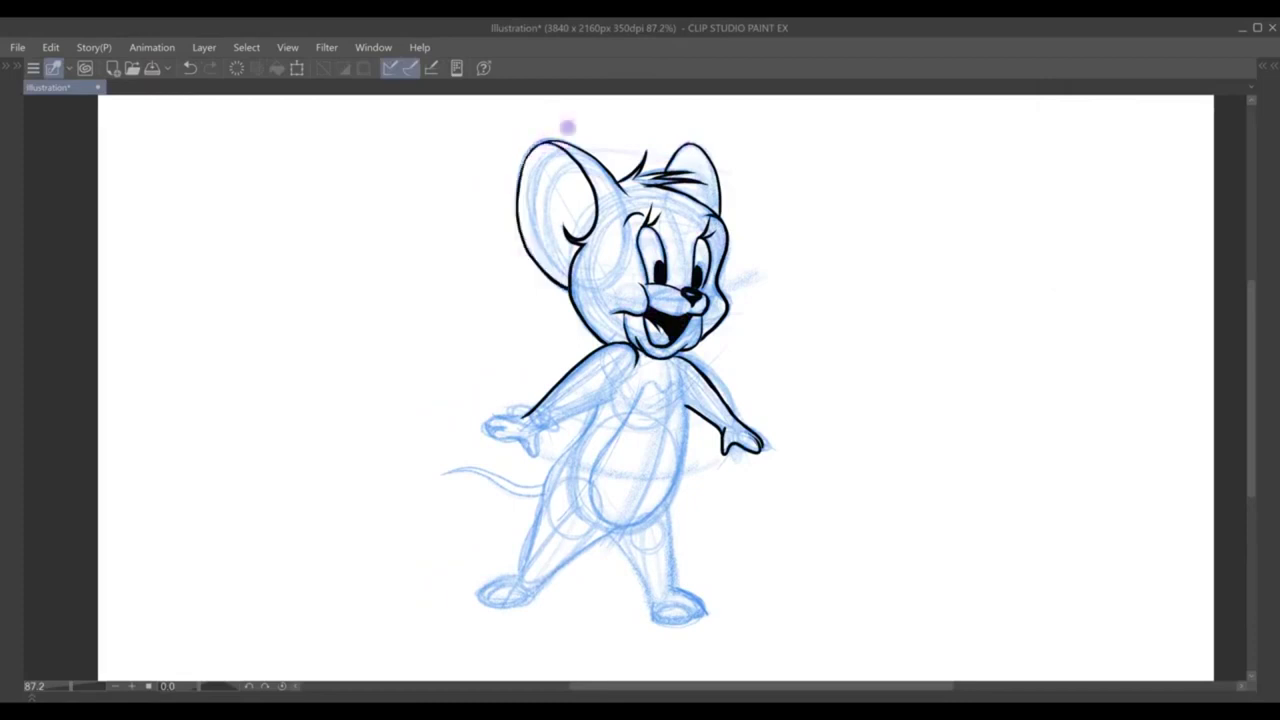
pyautogui.moveTo(530, 424); pyautogui.dragTo(537, 455)
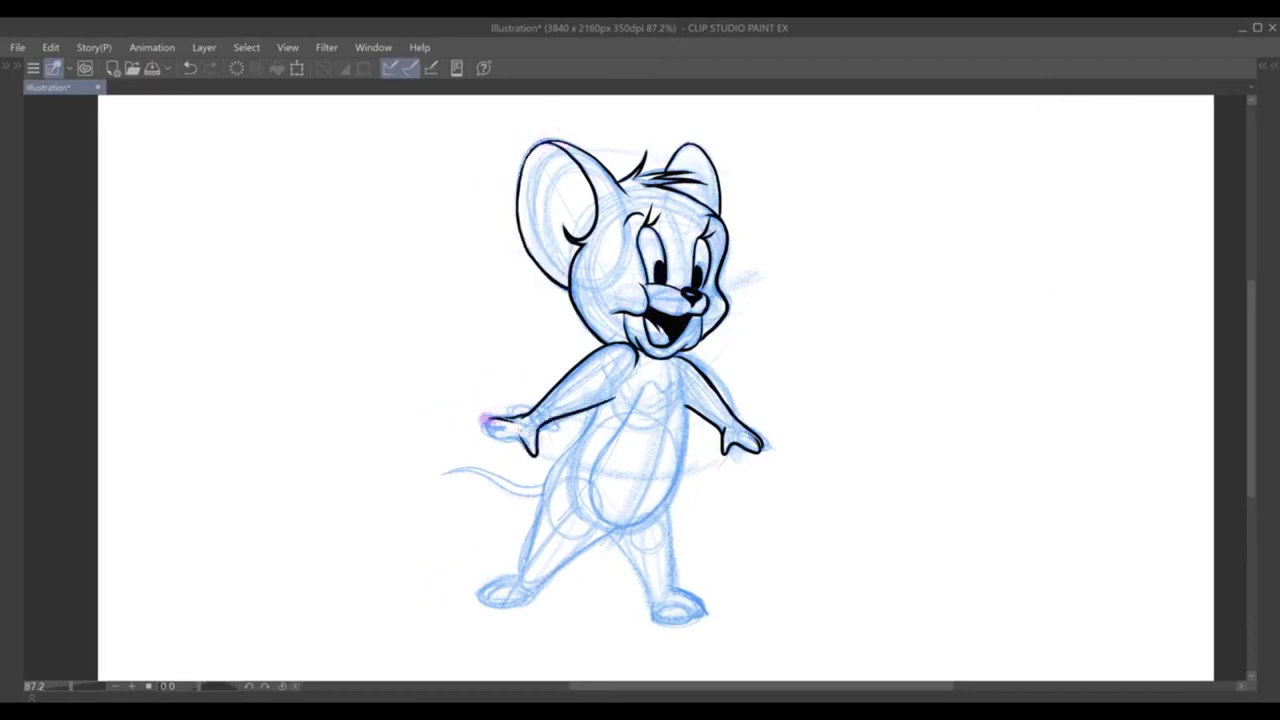
# Ink the far side of the body, the far leg and foot, and the near leg's edges.
pyautogui.moveTo(684, 362)
pyautogui.mouseDown()
pyautogui.moveTo(670, 590)
pyautogui.moveTo(706, 610)
pyautogui.moveTo(652, 620)
pyautogui.mouseUp()
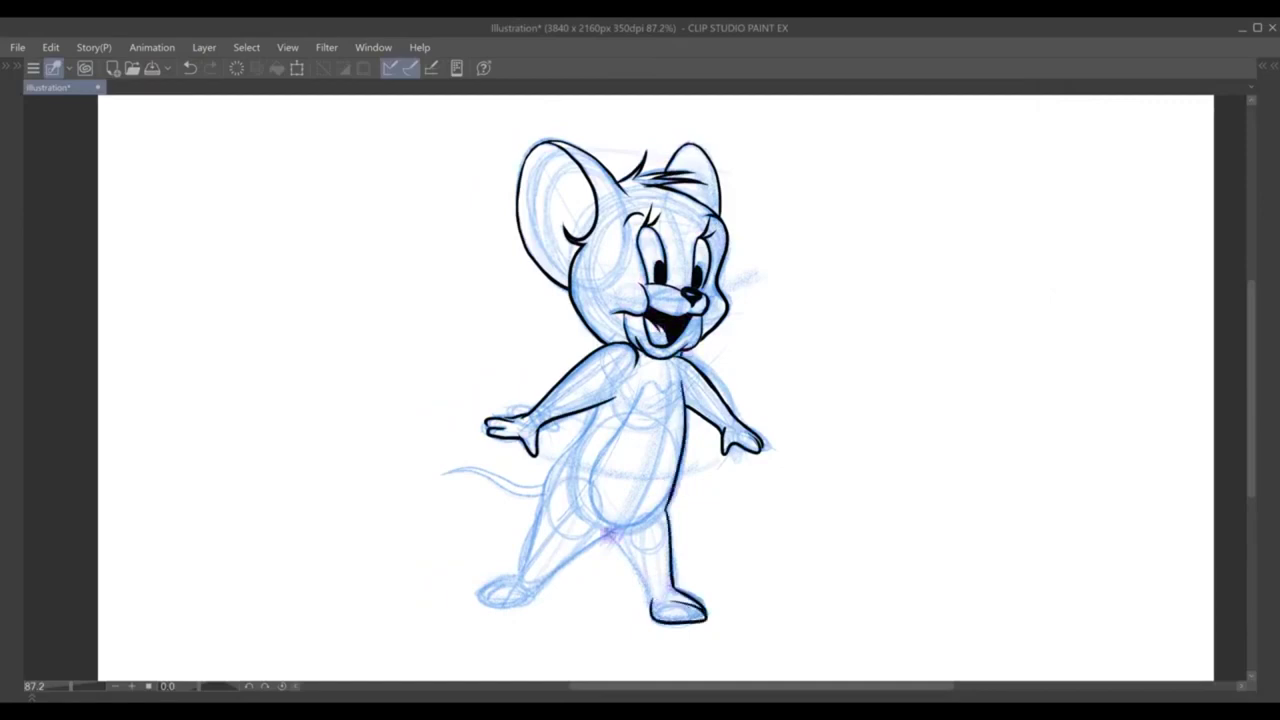
pyautogui.moveTo(541, 488); pyautogui.dragTo(520, 575)
pyautogui.moveTo(612, 528); pyautogui.dragTo(532, 598)
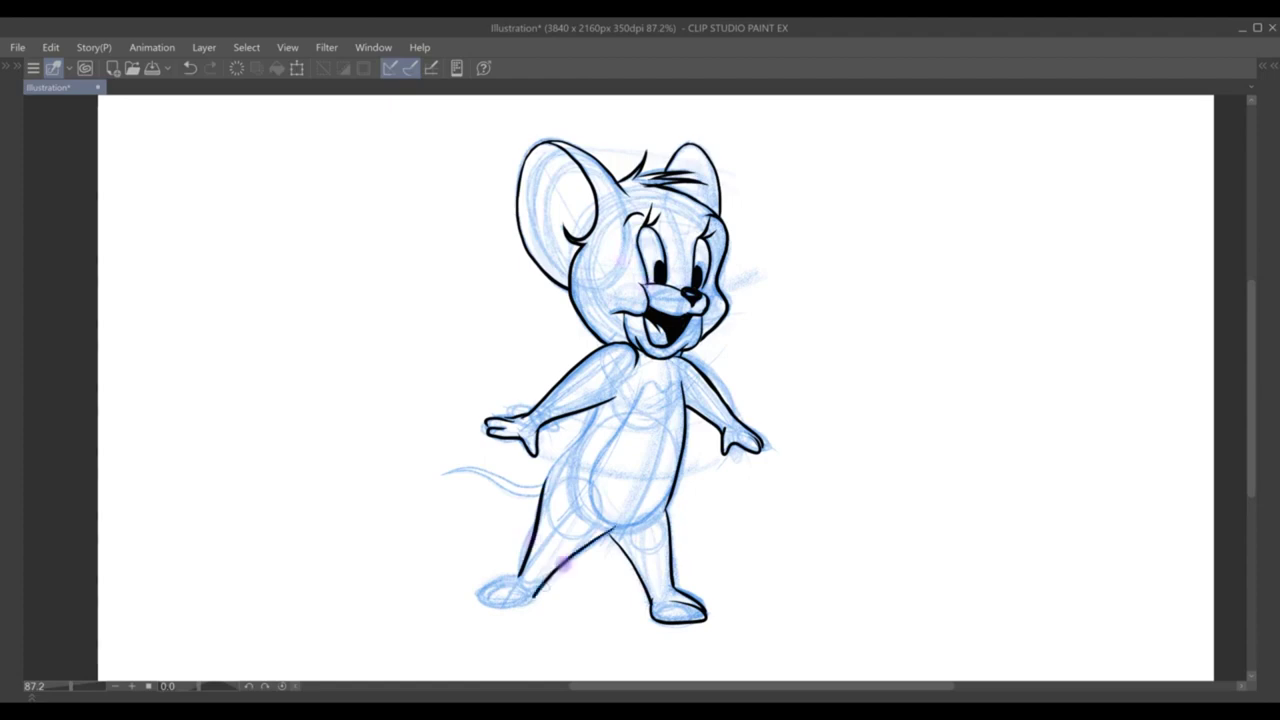
# Ink the belly patch with its scalloped top, and the back line from the armpit to the hip.
pyautogui.moveTo(632, 384); pyautogui.dragTo(676, 392)
pyautogui.moveTo(646, 384)
pyautogui.mouseDown()
pyautogui.moveTo(588, 478)
pyautogui.moveTo(615, 525)
pyautogui.mouseUp()
pyautogui.moveTo(668, 492)
pyautogui.mouseDown()
pyautogui.moveTo(650, 520)
pyautogui.moveTo(665, 508)
pyautogui.mouseUp()
pyautogui.moveTo(600, 406); pyautogui.dragTo(542, 484)
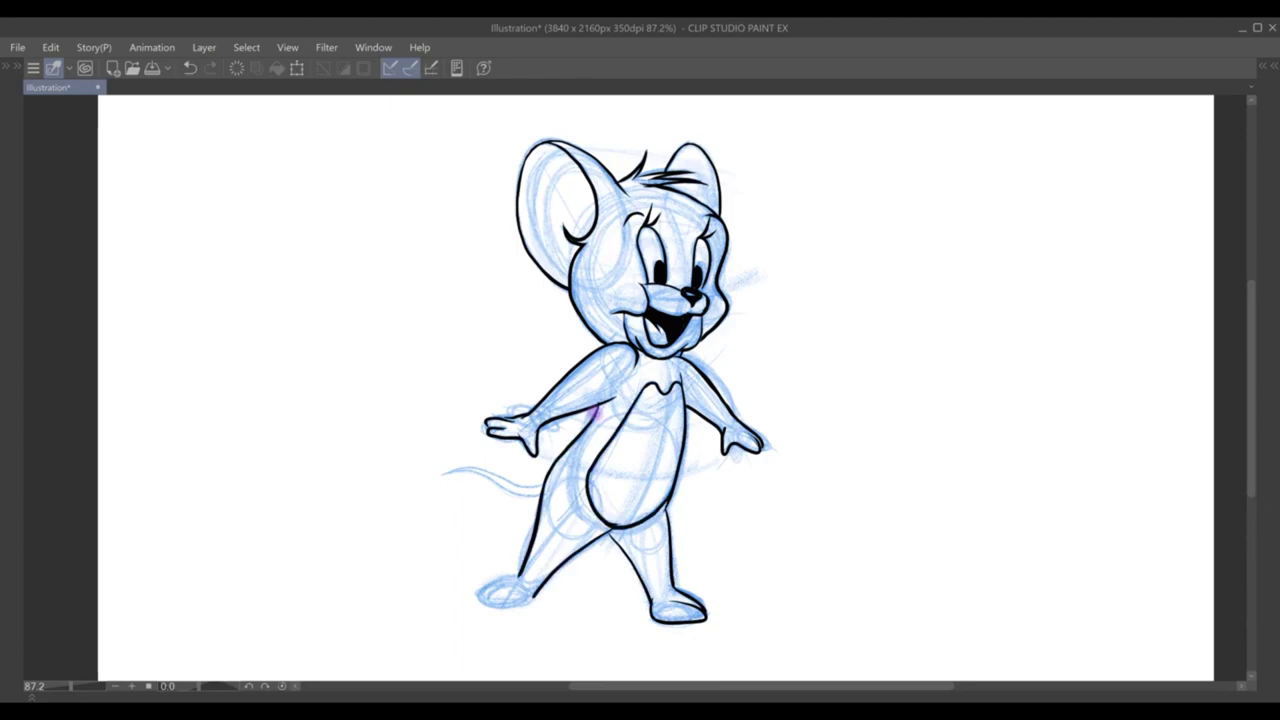
# Ink thin whiskers on both sides of the muzzle, redoing a stray one, and ink the tail and near foot.
pyautogui.moveTo(650, 290); pyautogui.dragTo(610, 283)
pyautogui.moveTo(652, 296)
pyautogui.mouseDown()
pyautogui.moveTo(600, 300)
pyautogui.moveTo(605, 314)
pyautogui.mouseUp()
pyautogui.hotkey('ctrl', 'z')
pyautogui.moveTo(438, 477)
pyautogui.mouseDown()
pyautogui.moveTo(457, 469)
pyautogui.moveTo(540, 492)
pyautogui.mouseUp()
pyautogui.moveTo(712, 300); pyautogui.dragTo(775, 300)
pyautogui.moveTo(712, 308); pyautogui.dragTo(740, 318)
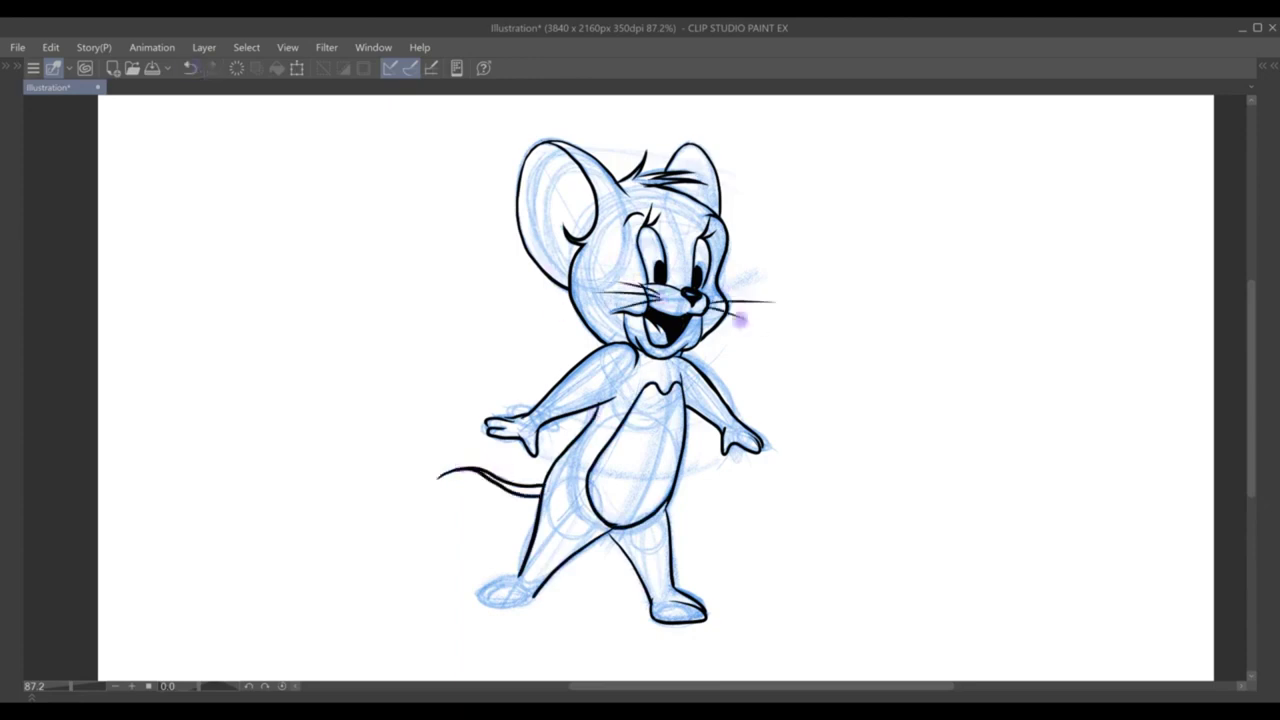
pyautogui.moveTo(536, 598); pyautogui.dragTo(476, 594)
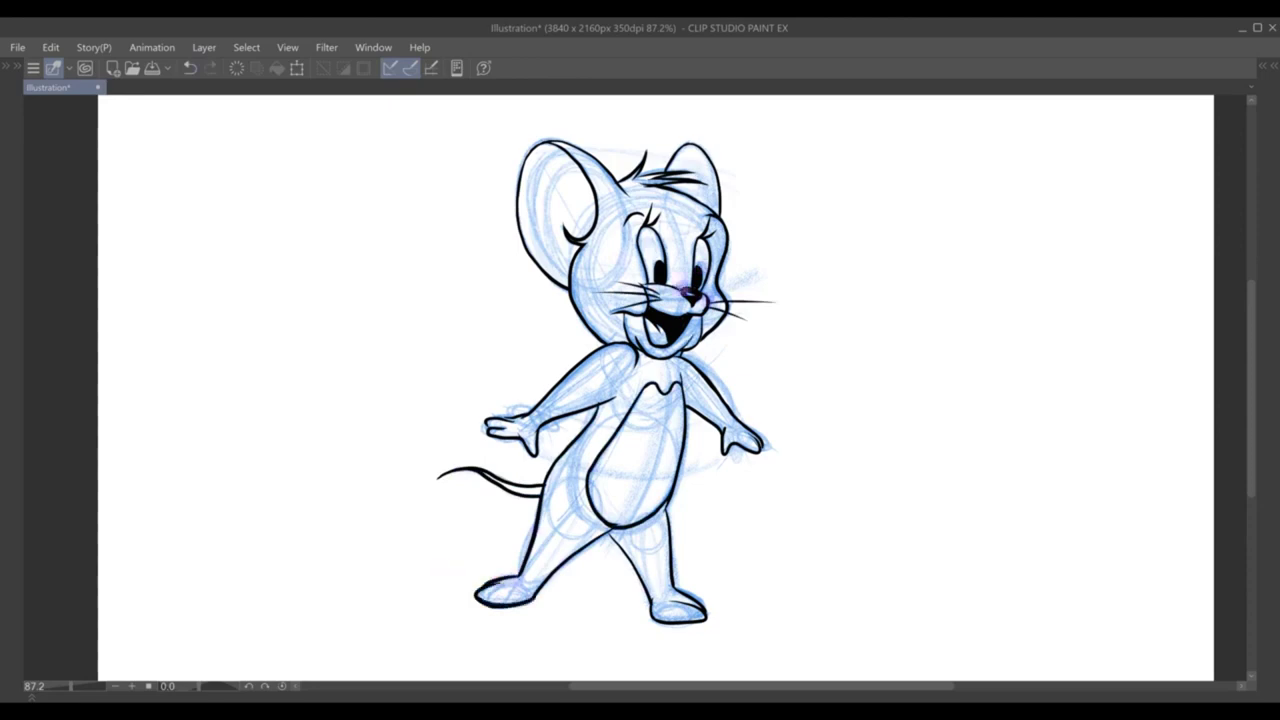
# Hide the three sketch layers, add a new vector layer and move it below the line art on Layer 4.
pyautogui.press('Tab')
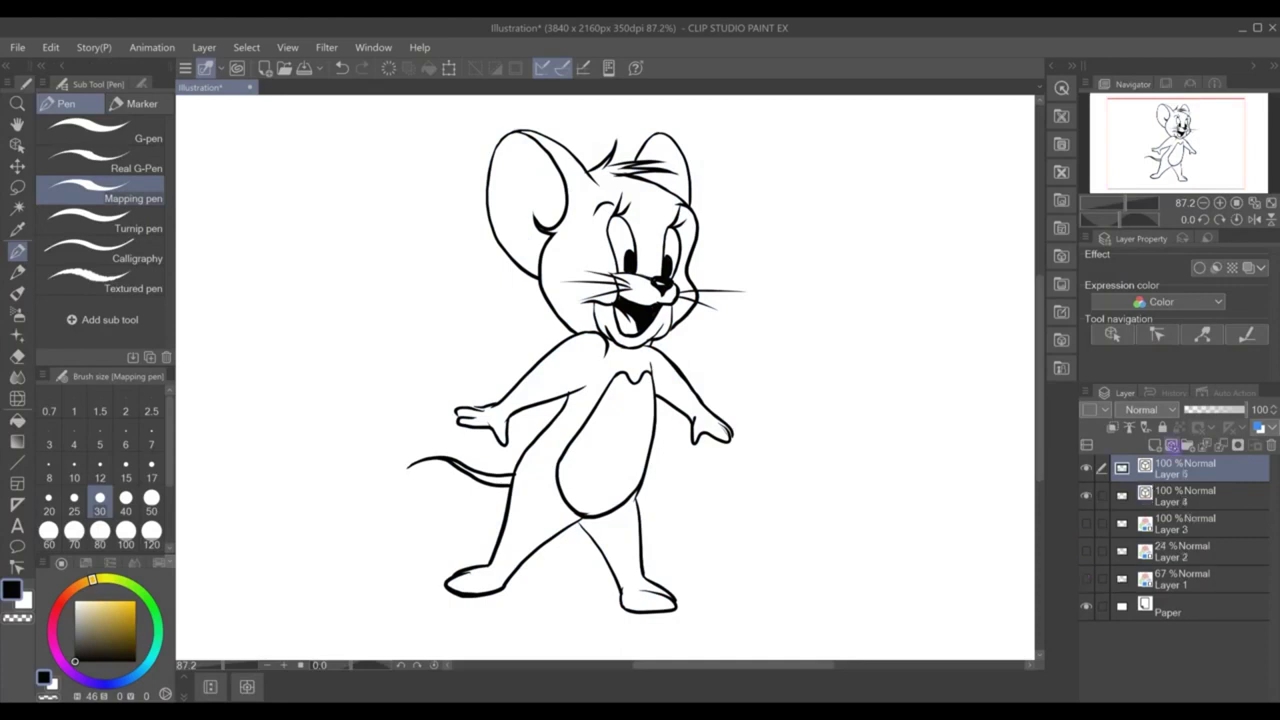
pyautogui.hotkey('alt', '[')
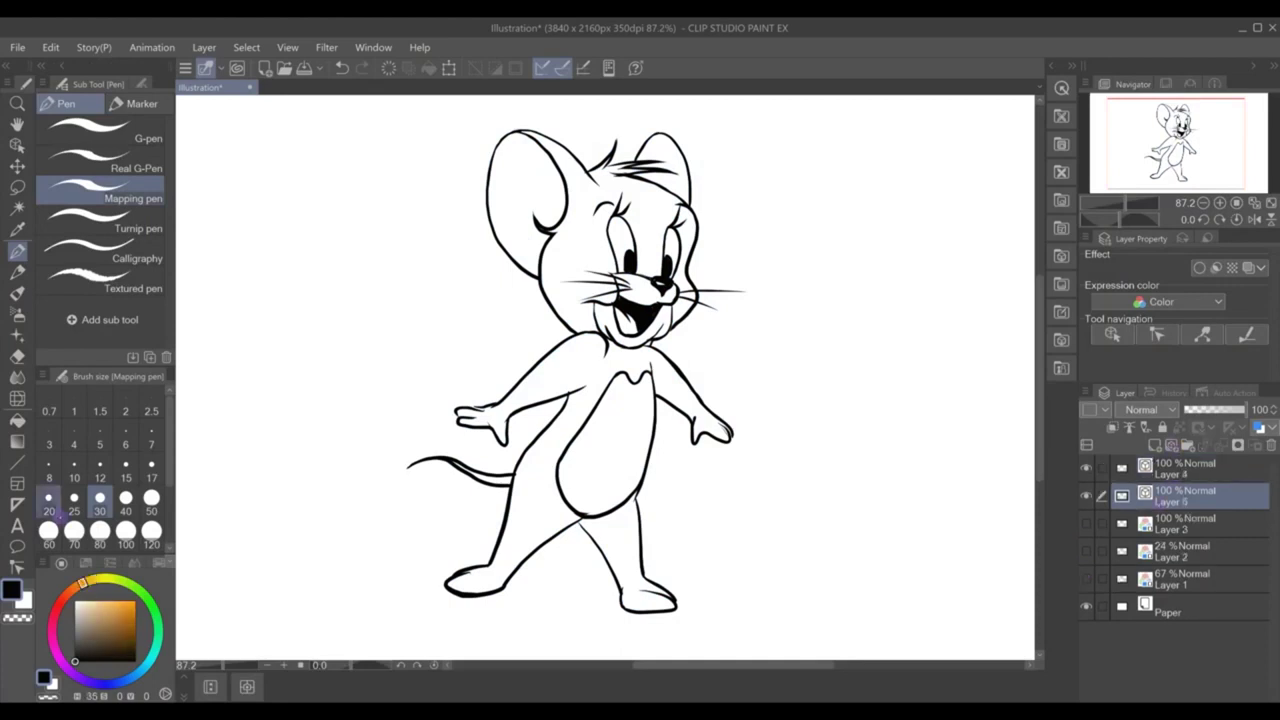
pyautogui.press('b')
pyautogui.moveTo(590, 241)
pyautogui.mouseDown()
pyautogui.moveTo(596, 268)
pyautogui.moveTo(565, 295)
pyautogui.mouseUp()
pyautogui.hotkey('ctrl', 'z')
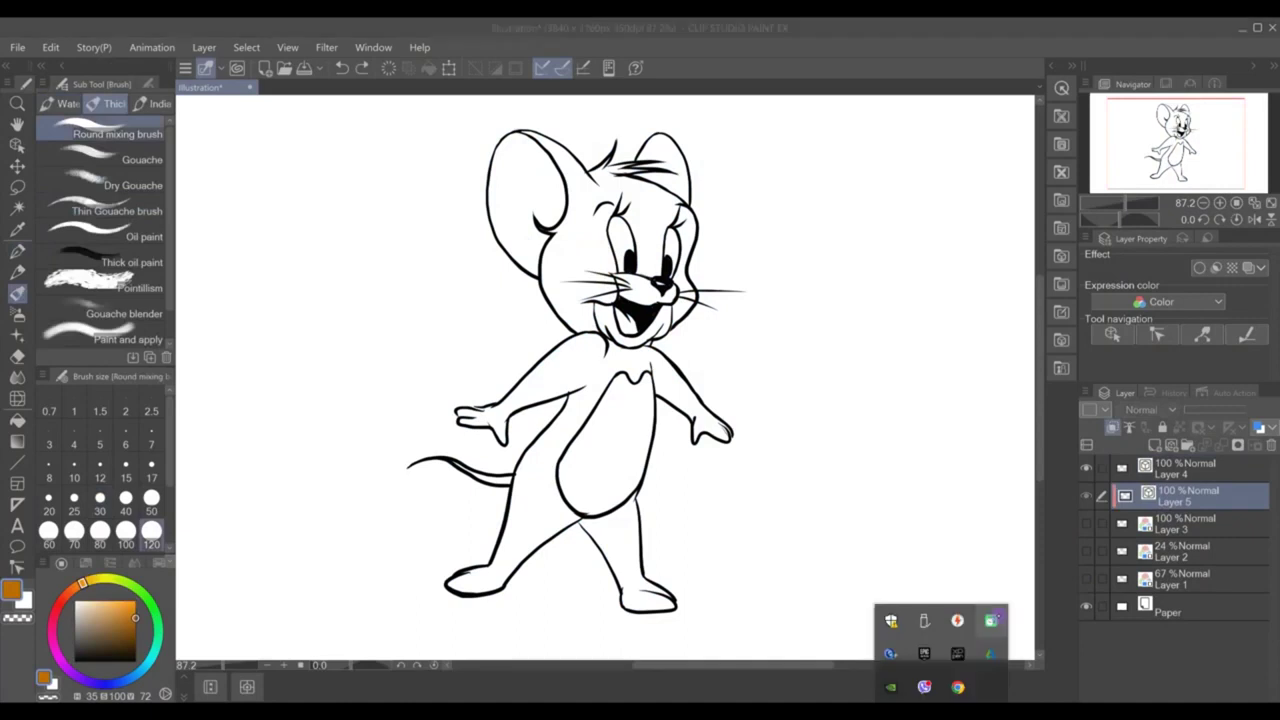
# Fill the mouse's head, far ear, body, limbs and tail with orange-brown (H 35, S 77, V 71), referring to other layers.
pyautogui.press('g')
pyautogui.click(667, 147)
pyautogui.click(685, 235)
pyautogui.click(463, 480)
pyautogui.click(628, 565)
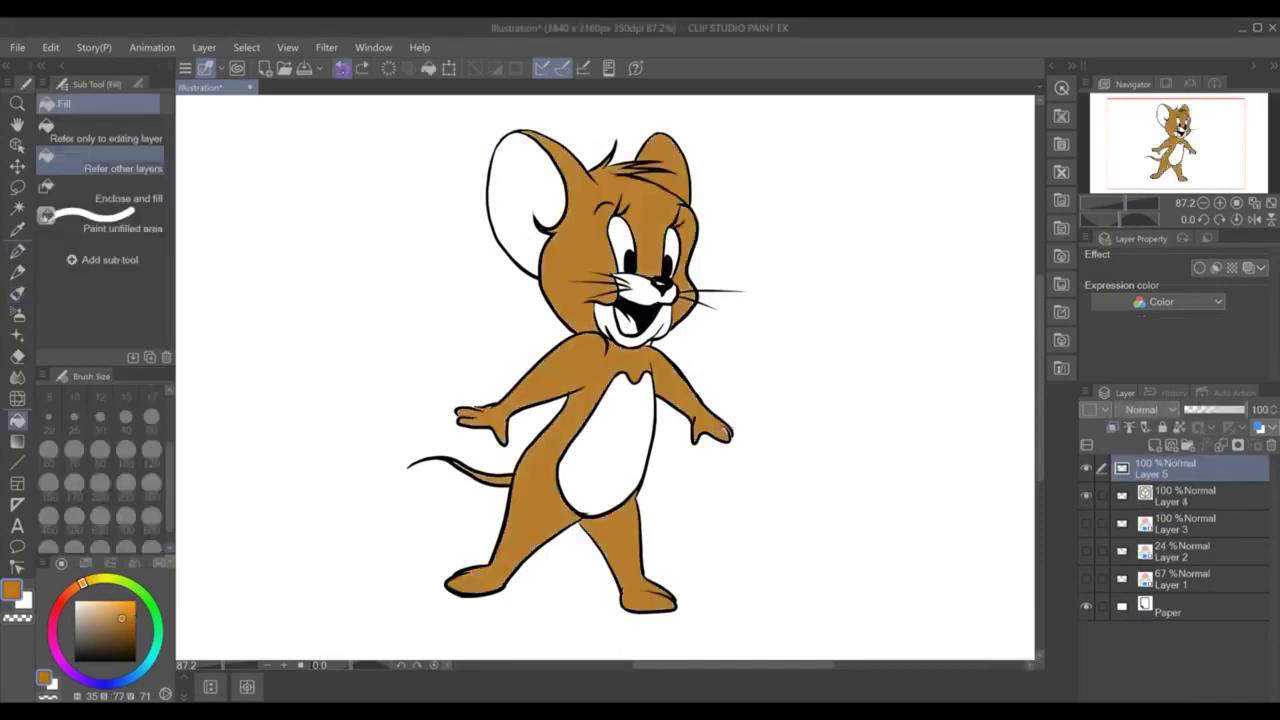
# Fill the belly patch, muzzle and chin with a pale cream (H 40, S 16, V 90).
pyautogui.moveTo(121, 620); pyautogui.dragTo(84, 607)
pyautogui.click(606, 450)
pyautogui.click(612, 325)
pyautogui.click(650, 290)
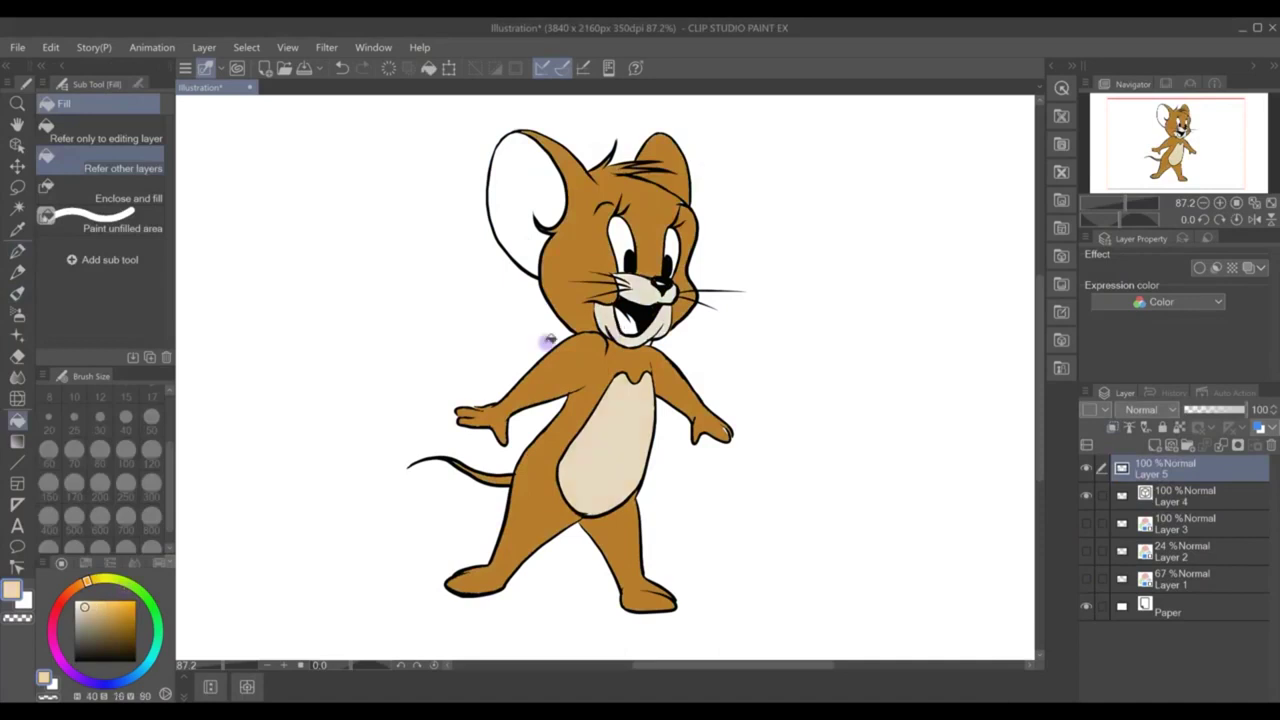
# Fill the near inner ear with dusty pink after trying several lilac-pink shades, and fill the tongue with coral red (H 357, S 48, V 84).
pyautogui.click(56, 651)
pyautogui.click(522, 200)
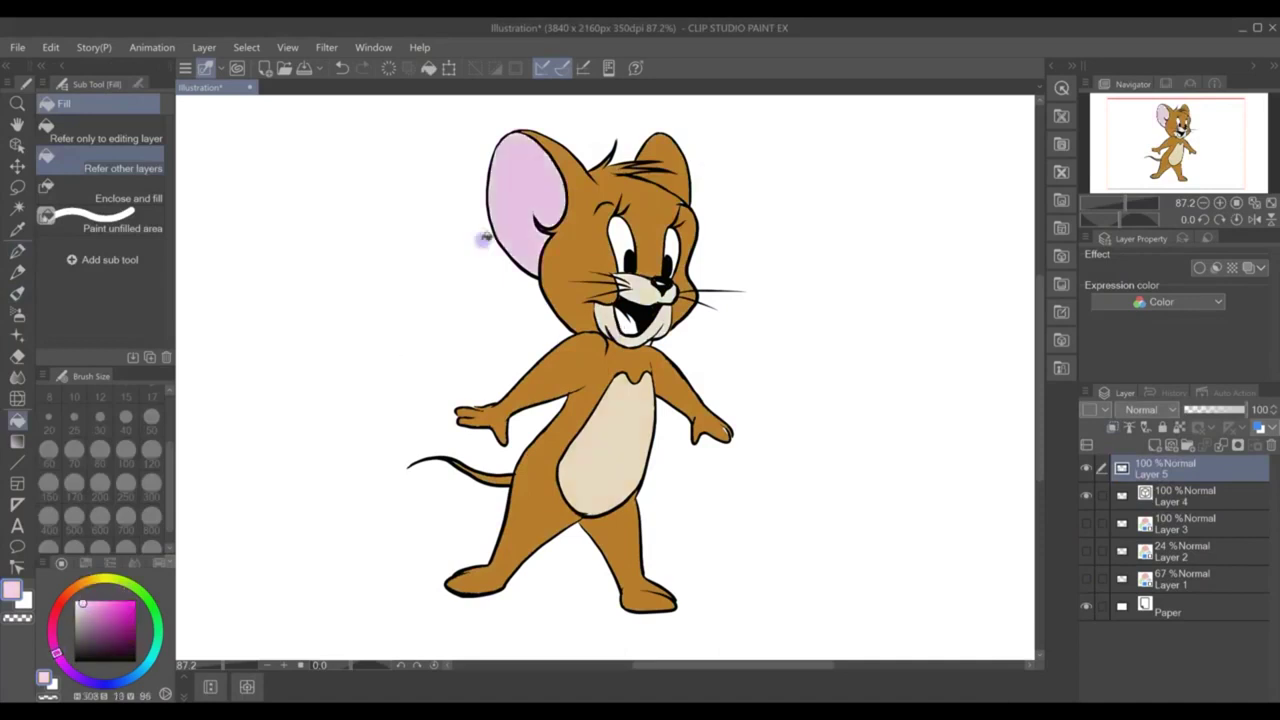
pyautogui.click(97, 601)
pyautogui.click(522, 205)
pyautogui.click(85, 604)
pyautogui.moveTo(85, 604); pyautogui.dragTo(85, 612)
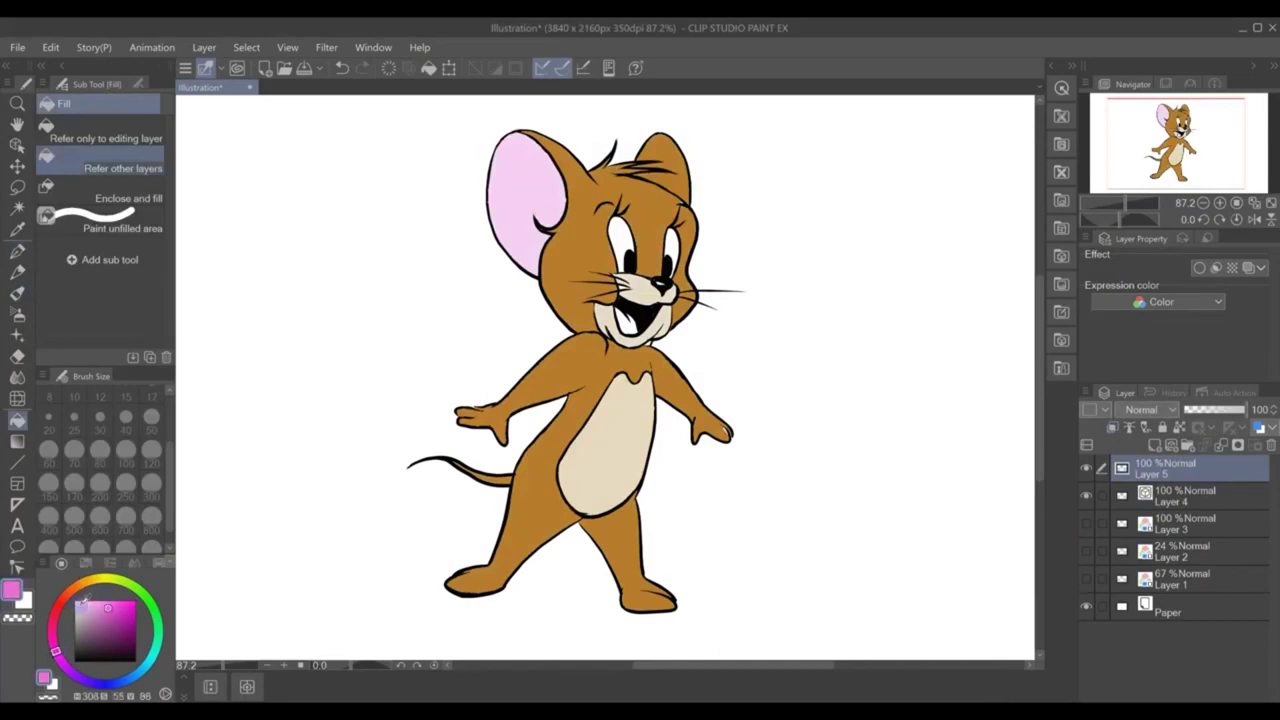
pyautogui.click(500, 194)
pyautogui.click(98, 608)
pyautogui.click(518, 190)
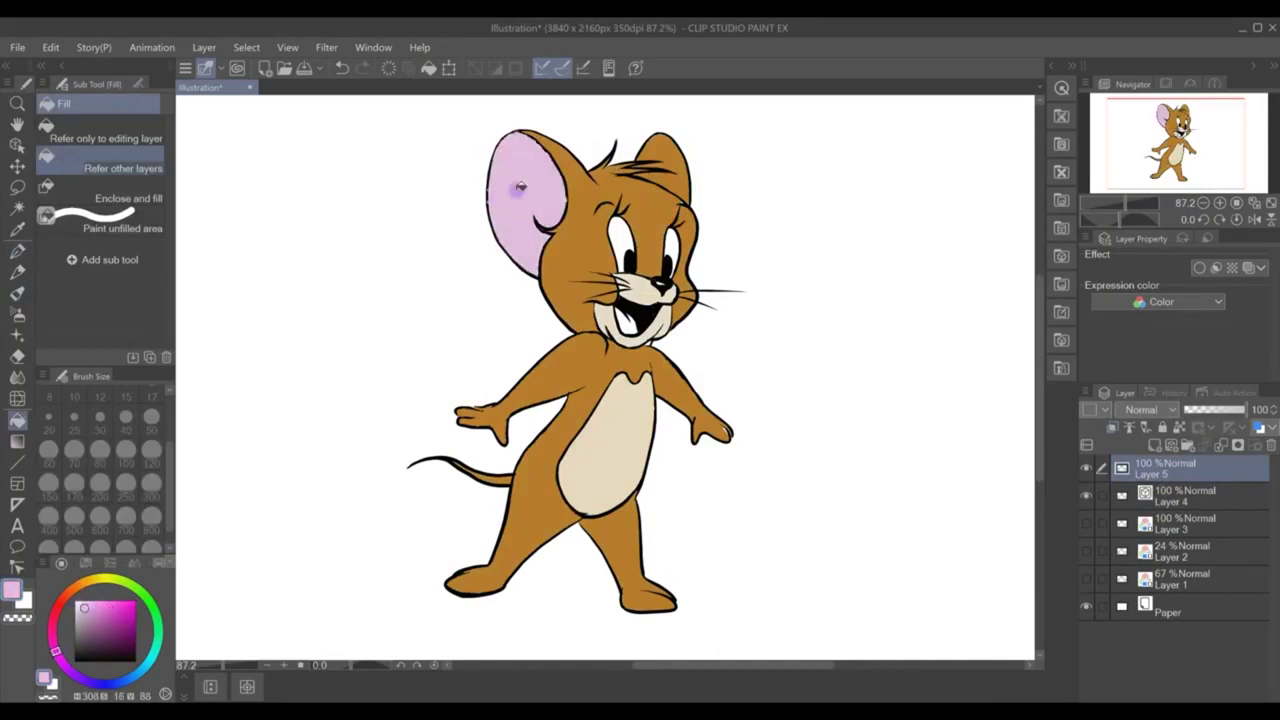
pyautogui.click(627, 322)
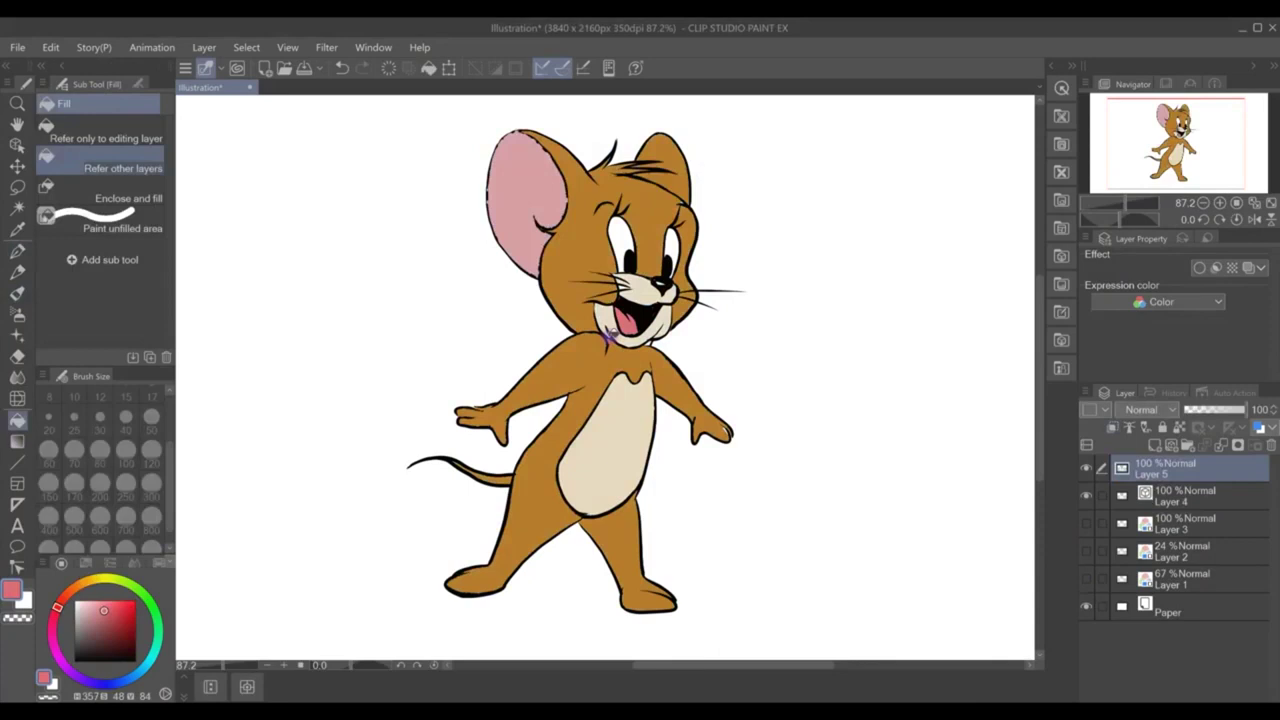
pyautogui.click(112, 606)
# Move Layer 5 below the line art on Layer 4, and sample the brown fur and cream muzzle colours for Mapping pen touch-ups.
pyautogui.moveTo(1165, 468); pyautogui.dragTo(1165, 497)
pyautogui.press('i')
pyautogui.click(716, 432)
pyautogui.press('p')
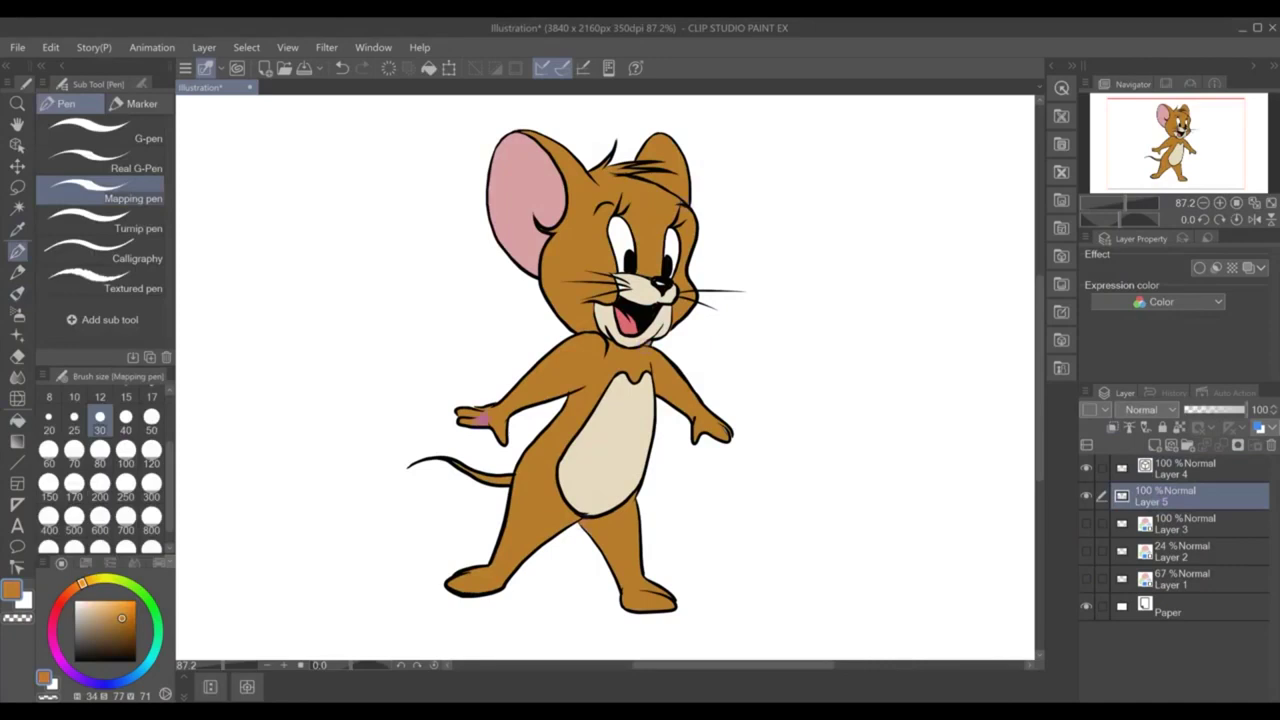
pyautogui.keyDown('alt'); pyautogui.click(620, 284); pyautogui.keyUp('alt')
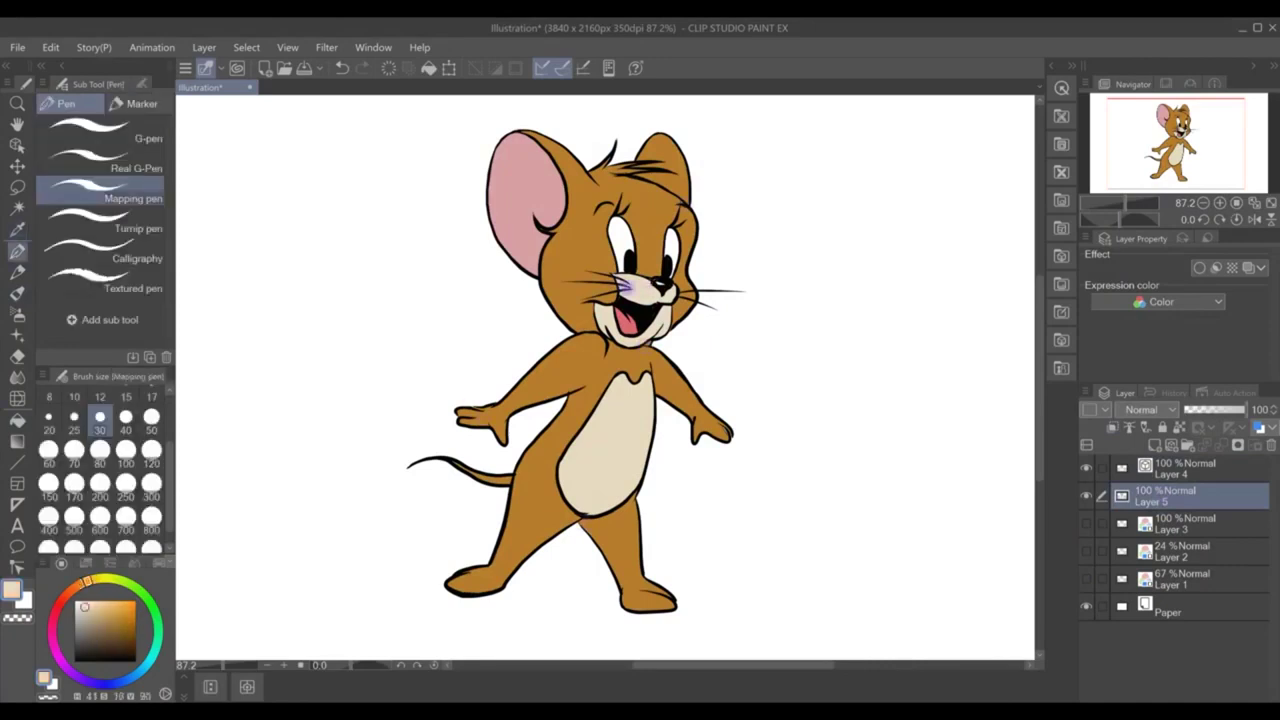